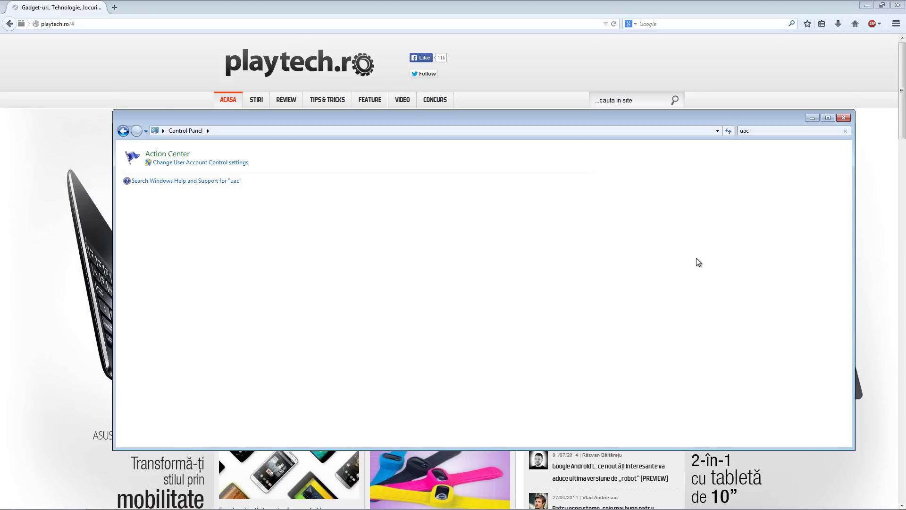
Step: Search the Control Panel for "indexing" instead of "uac" and open Indexing Options, moving its window toward the middle of the screen
click(787, 130)
key(BackSpace)
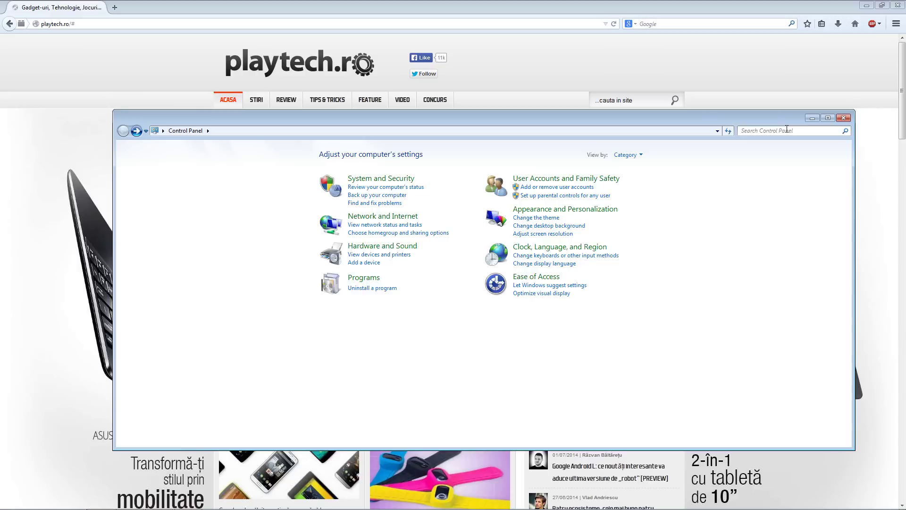
click(787, 131)
text(indexing)
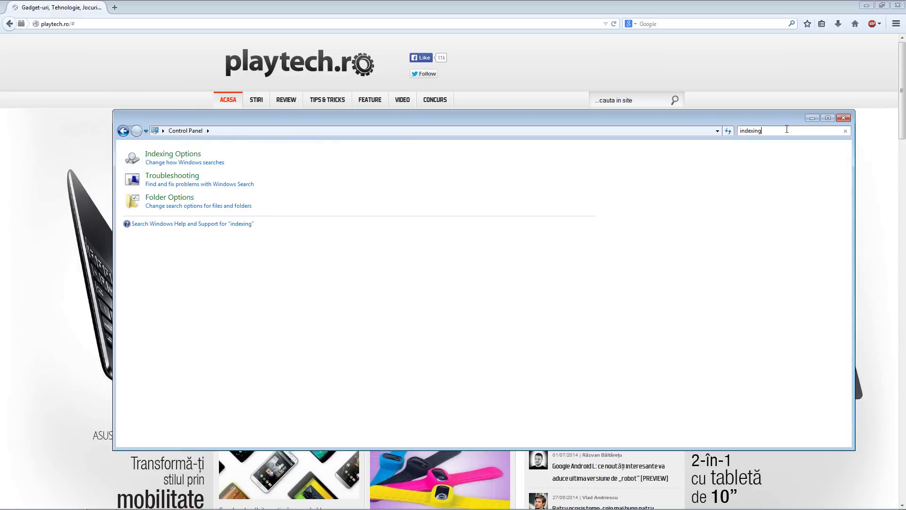
click(200, 155)
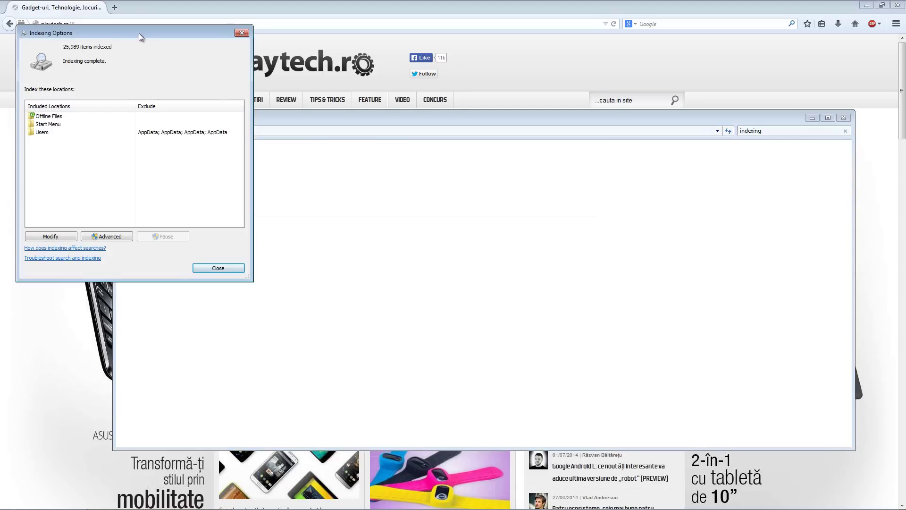
drag(139, 33, 304, 113)
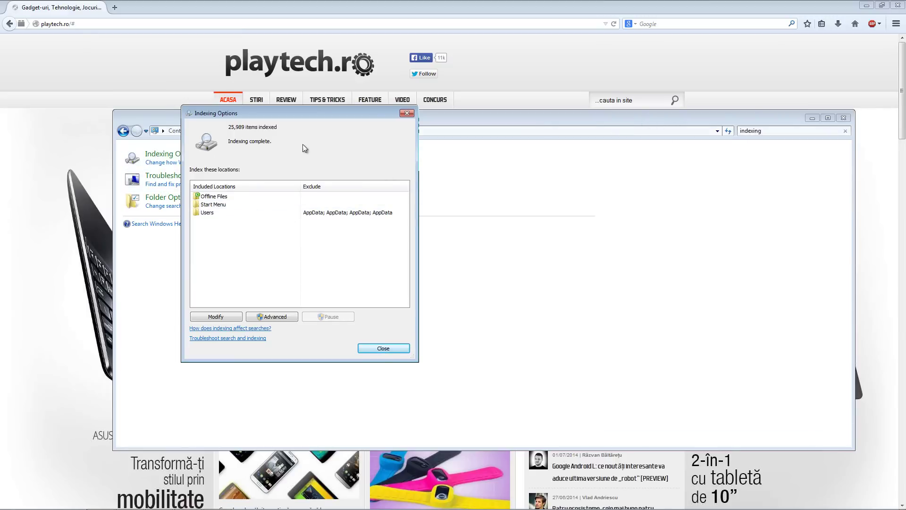
drag(282, 118, 302, 136)
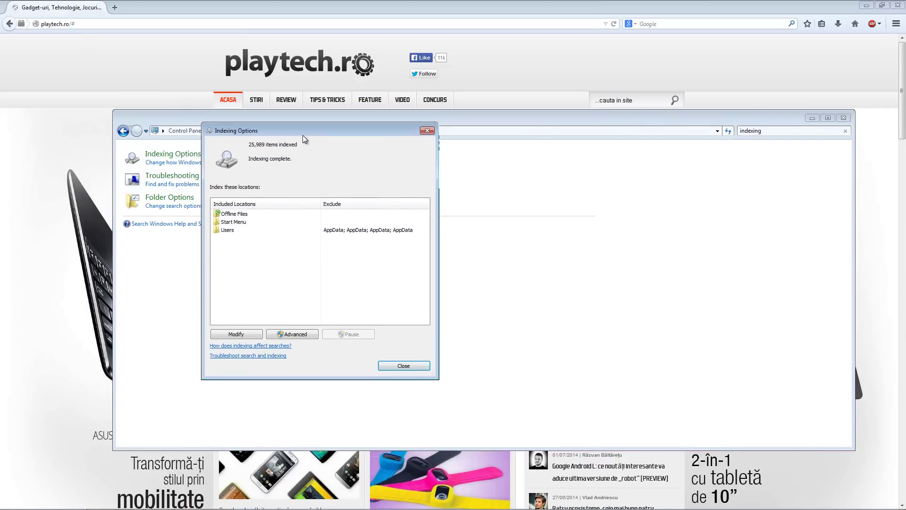
Step: Modify the indexed locations to include the Windows folder in place of Start Menu and exclude the Users folder, then close Indexing Options
click(240, 229)
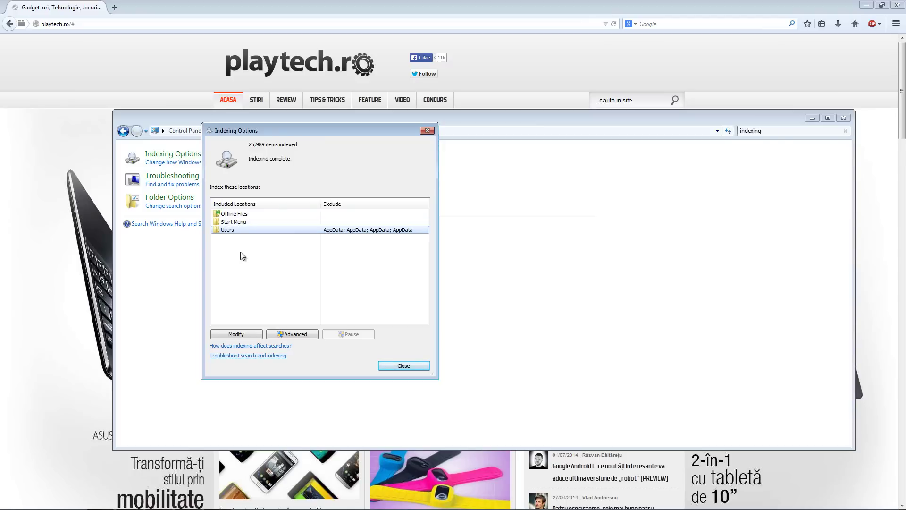
click(240, 334)
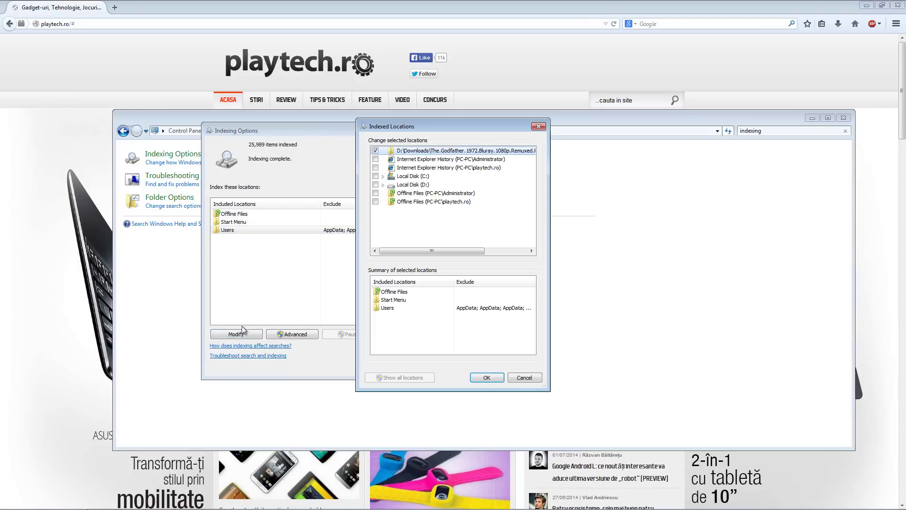
click(400, 300)
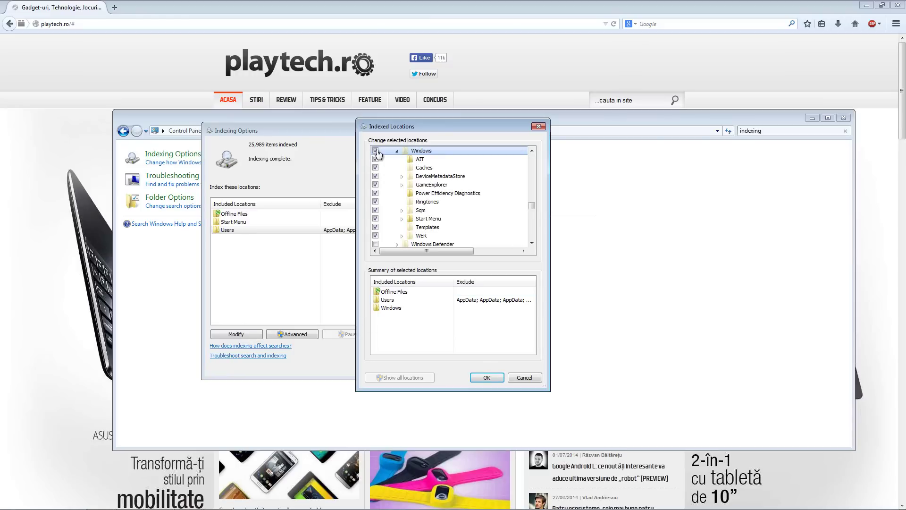
click(375, 150)
click(390, 301)
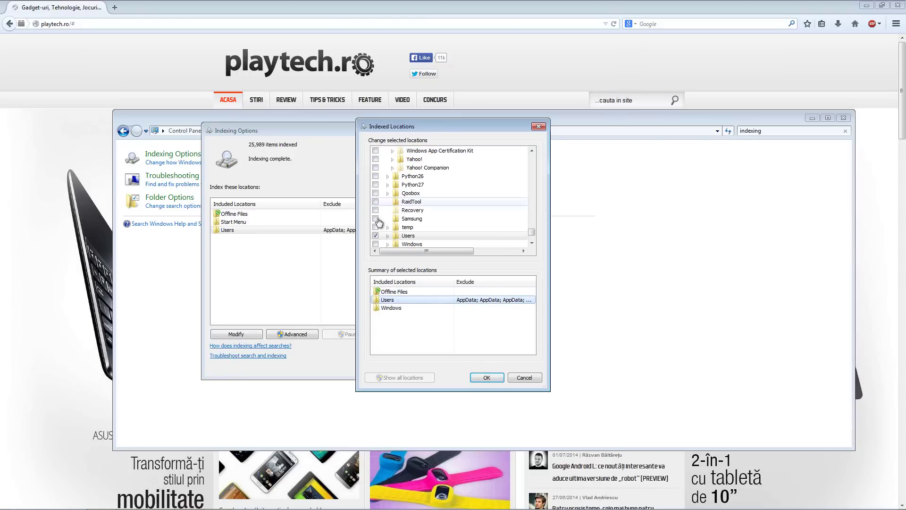
click(376, 236)
scroll(402, 243, down, 2)
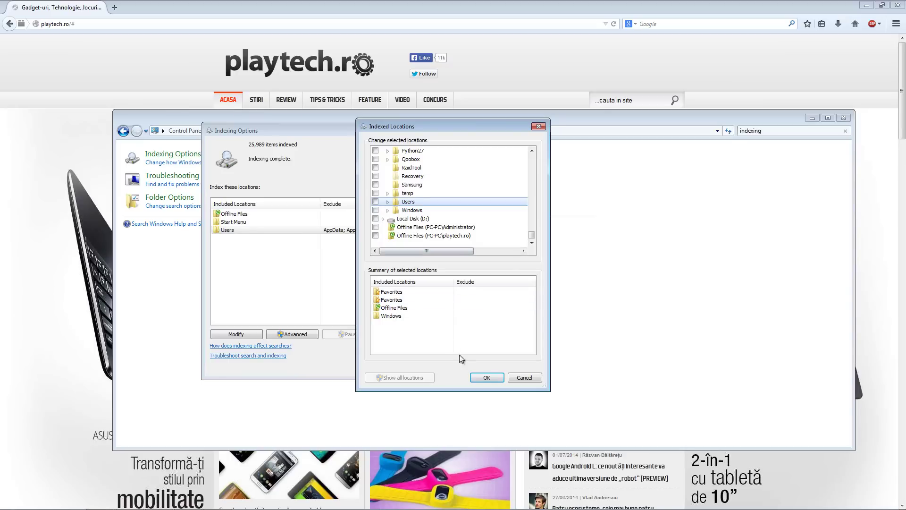
click(492, 379)
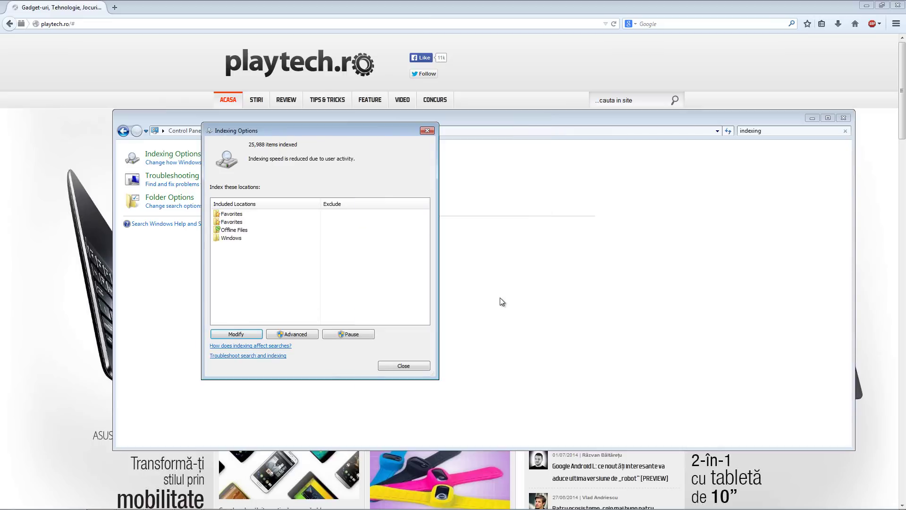
click(427, 131)
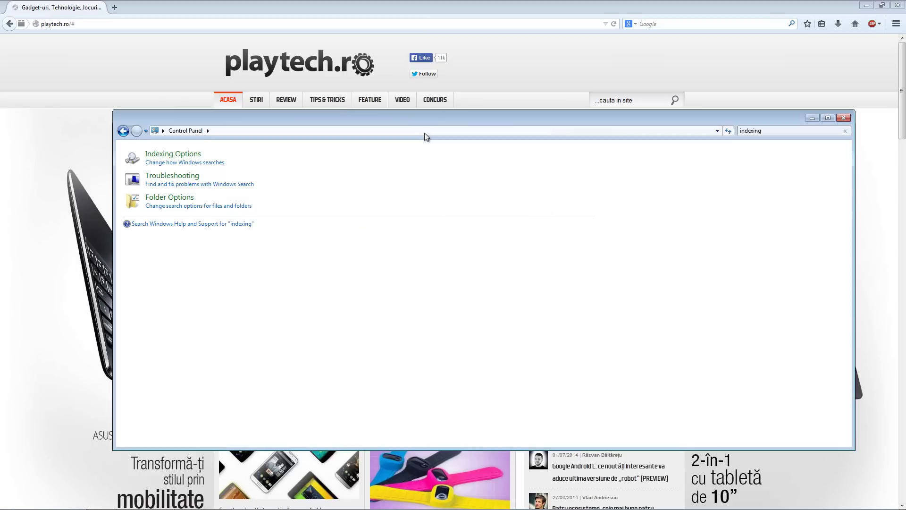
Step: Search the Control Panel for "fonts" and open the list of installed fonts
click(755, 130)
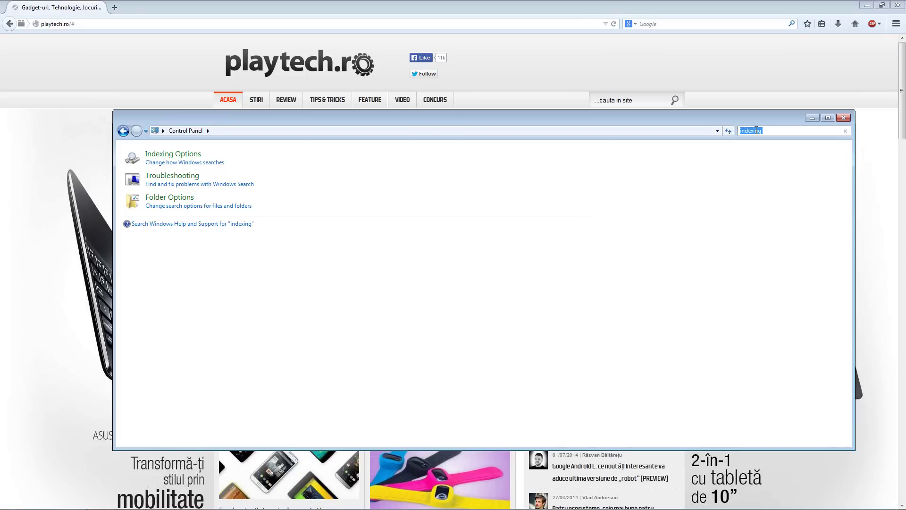
text(fonts)
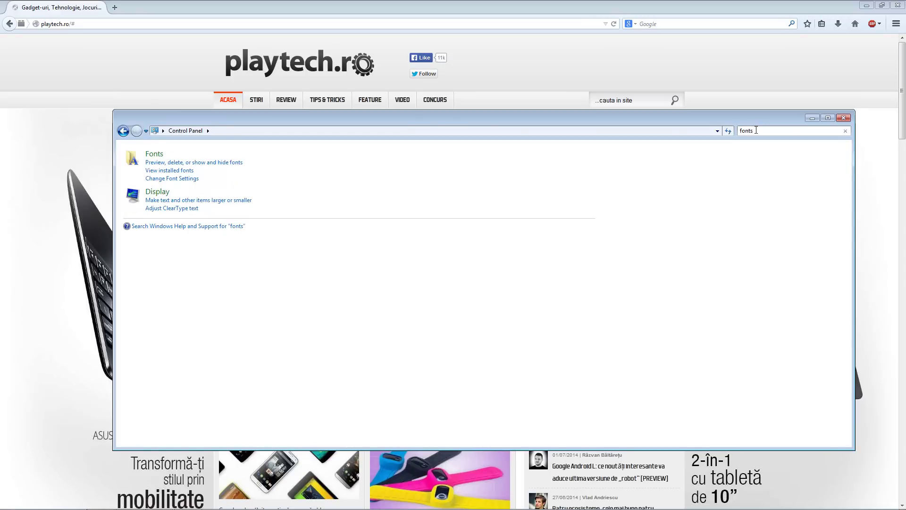
click(191, 171)
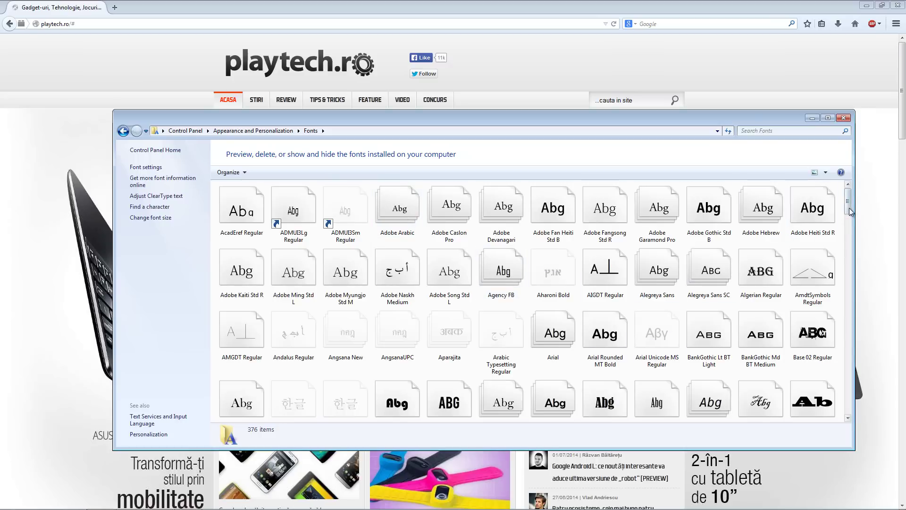
Step: Select the range of installed fonts from Bell MT to Blackadder ITC Regular
mouse_move(851, 212)
mouse_down()
mouse_move(851, 245)
mouse_move(851, 221)
mouse_up()
click(772, 259)
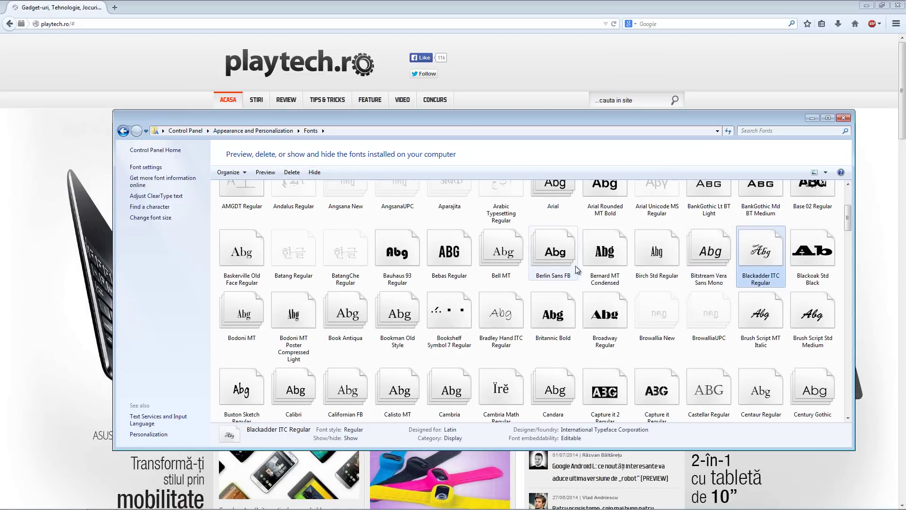
shift+click(491, 257)
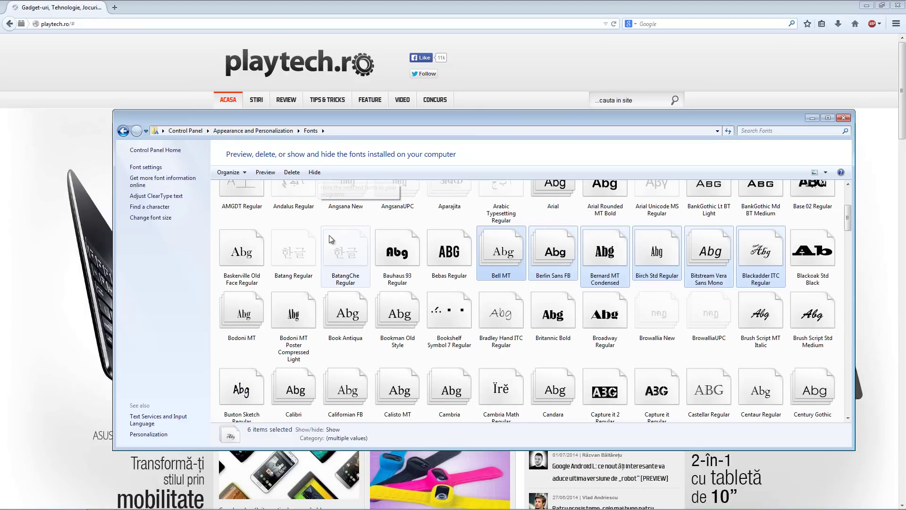
scroll(352, 258, up, 3)
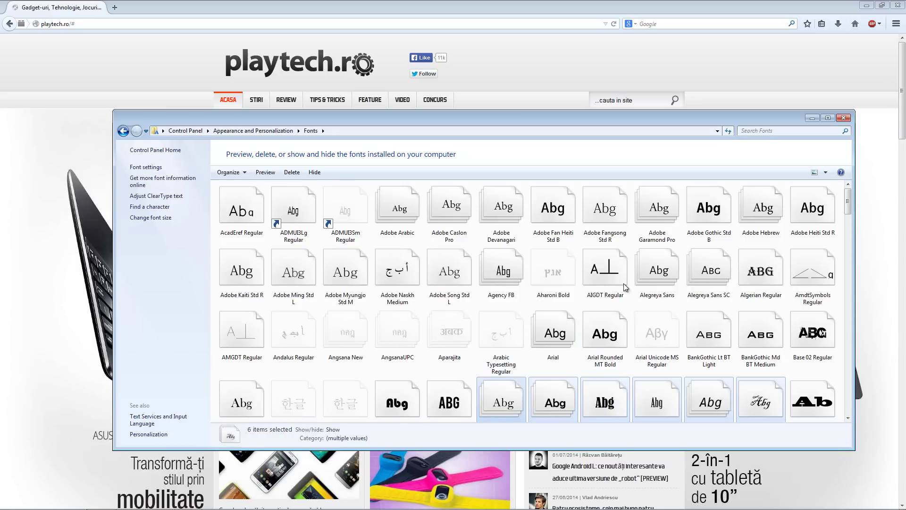
Step: Close the Fonts window and minimize the browser to reach the desktop
drag(617, 124, 594, 84)
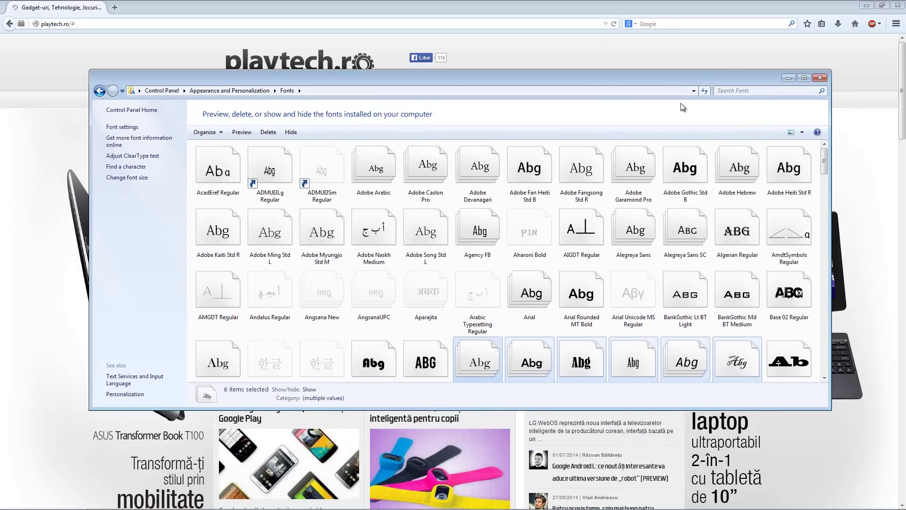
click(821, 79)
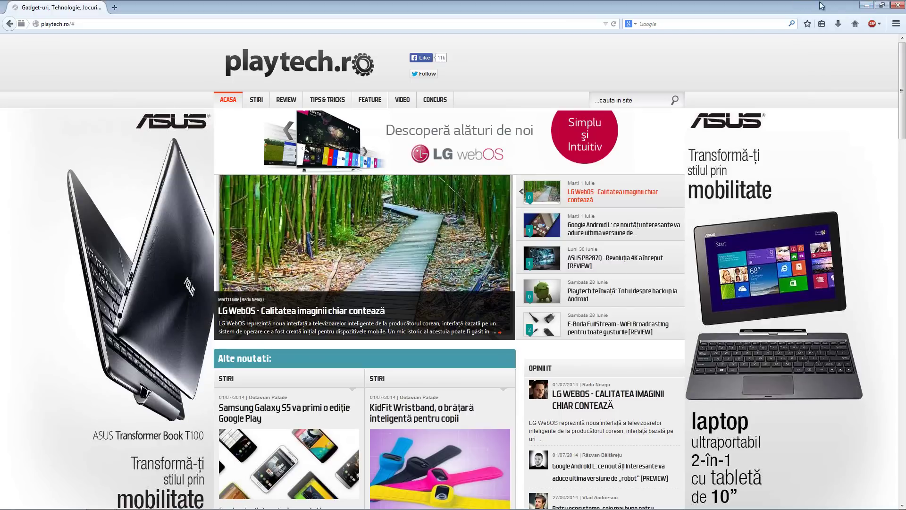
click(869, 6)
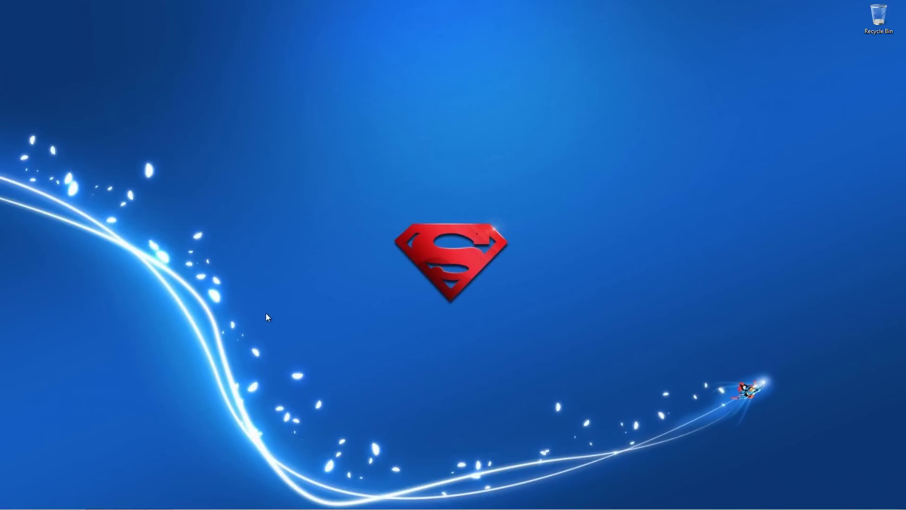
Step: Search for "regedit" among the programs and launch the Registry Editor
click(18, 498)
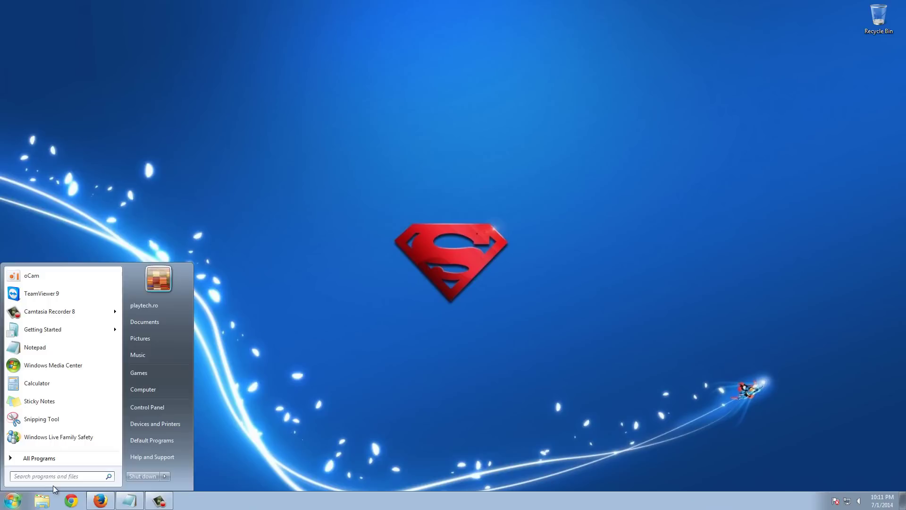
text(regedit)
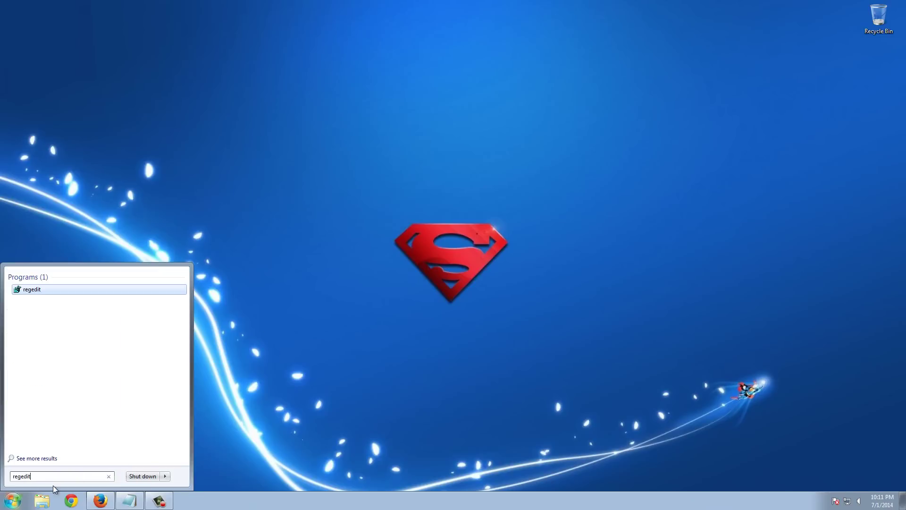
key(Return)
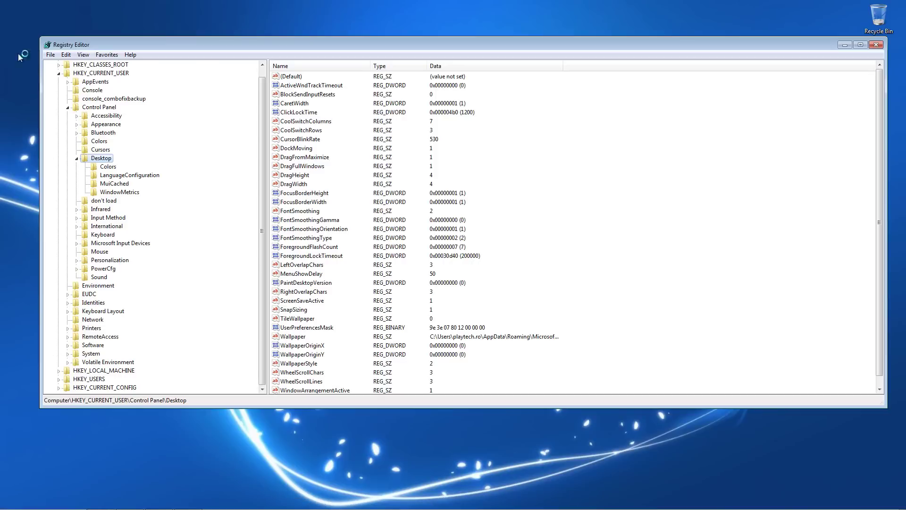
scroll(264, 224, up, 1)
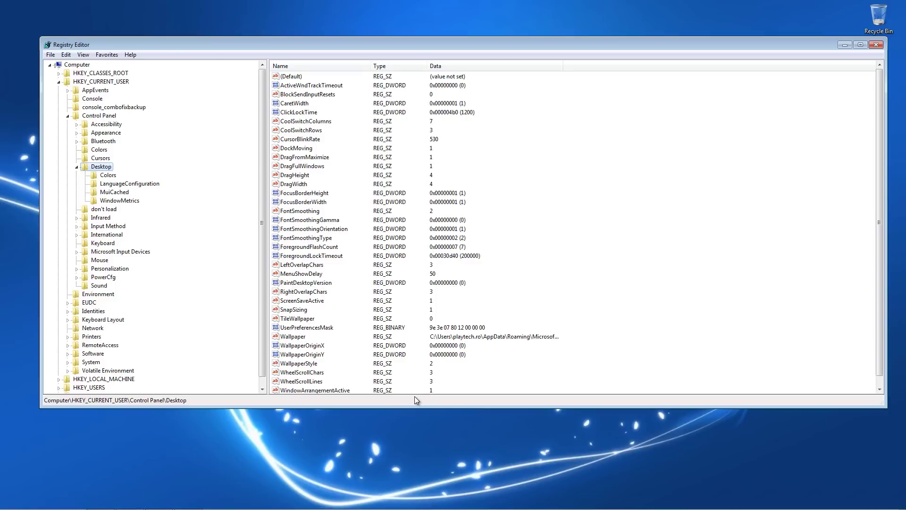
mouse_move(187, 507)
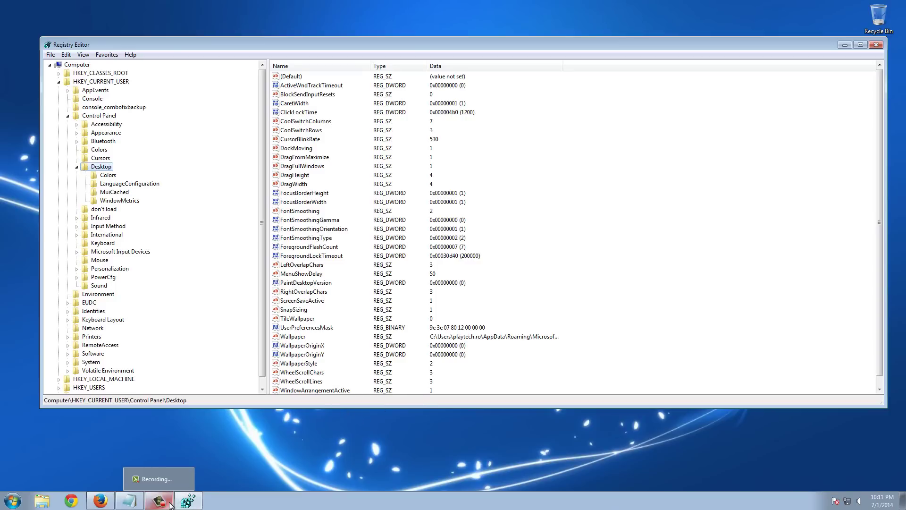
mouse_move(130, 503)
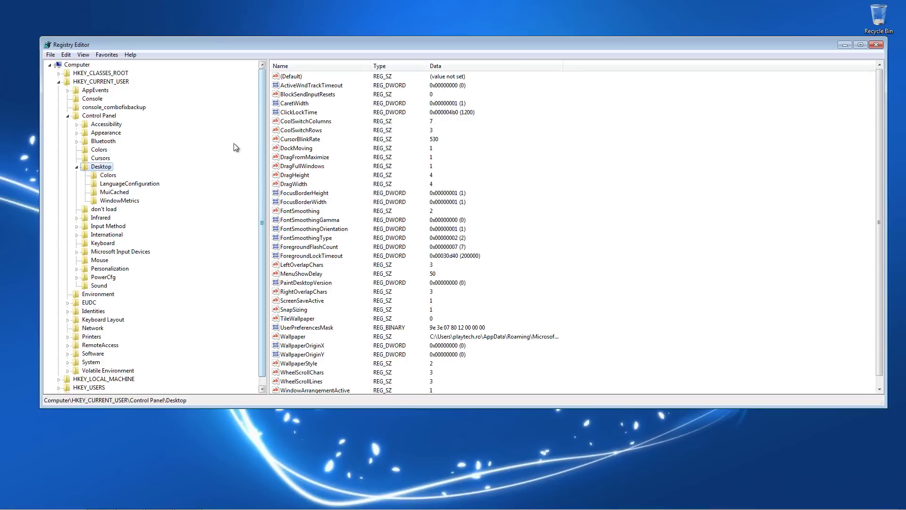
Step: Collapse HKEY_CURRENT_USER and open the registry key HKEY_LOCAL_MACHINE\SYSTEM\CurrentControlSet\Control
click(58, 83)
double_click(95, 90)
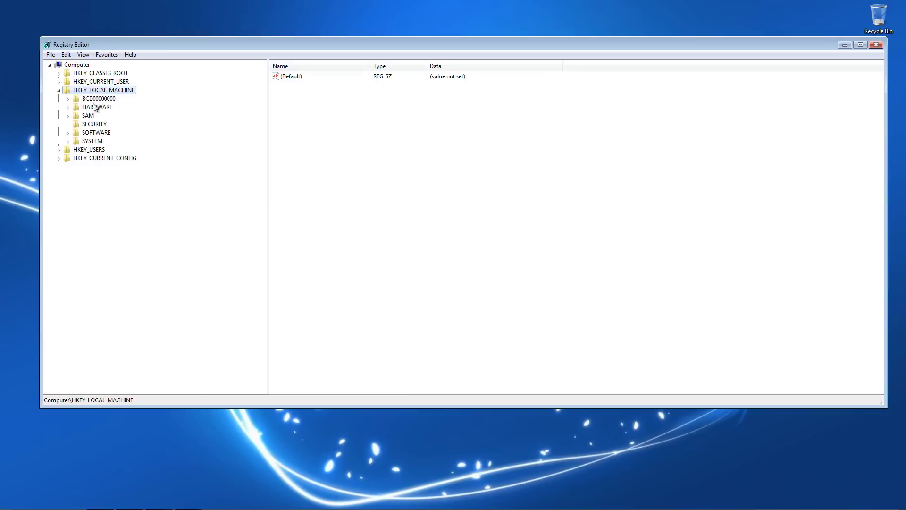
click(93, 141)
double_click(93, 141)
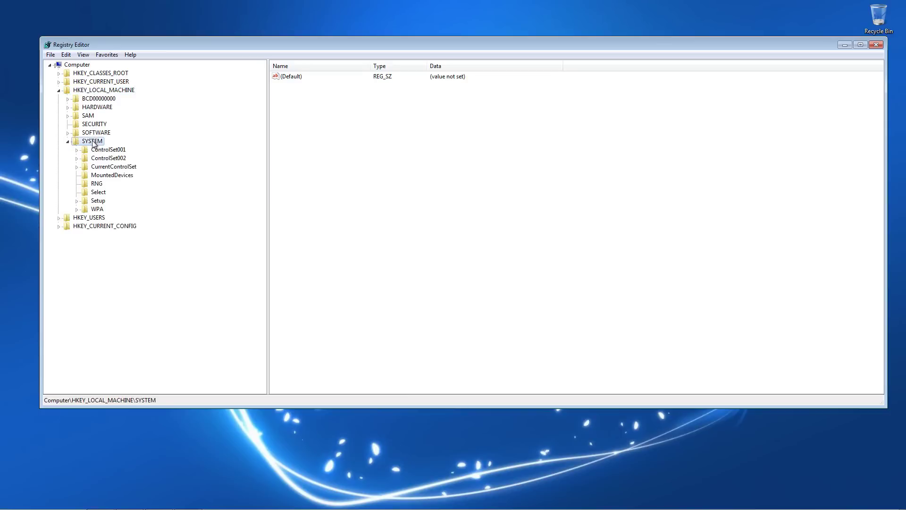
double_click(116, 167)
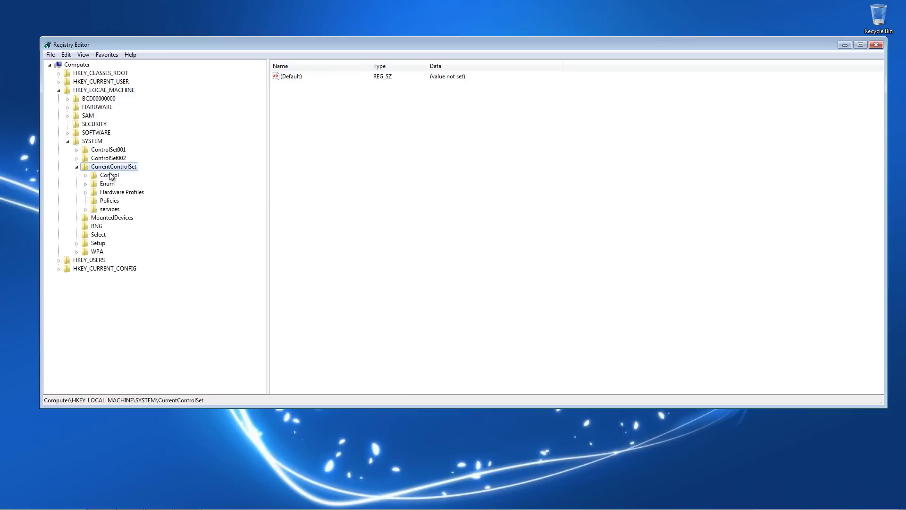
click(110, 175)
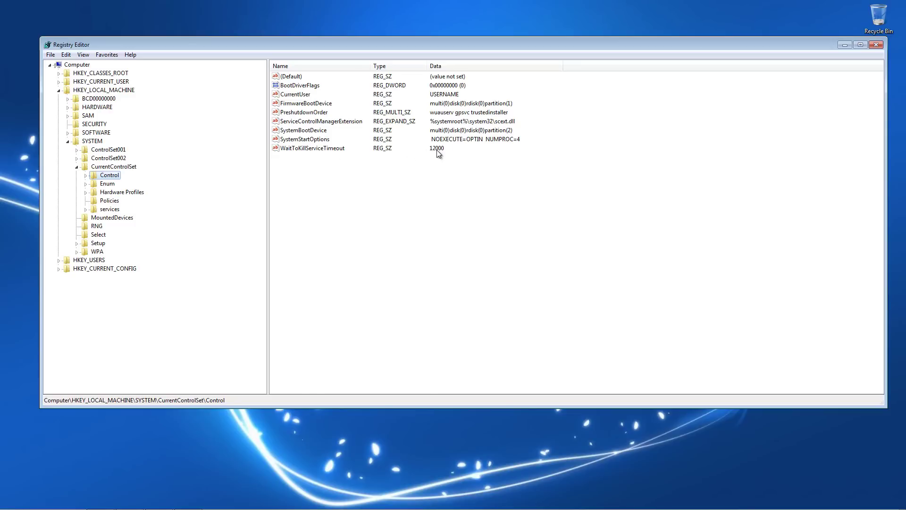
Step: Set the WaitToKillServiceTimeout value of the Control key to 4000 and collapse the HKEY_LOCAL_MACHINE branch
double_click(337, 150)
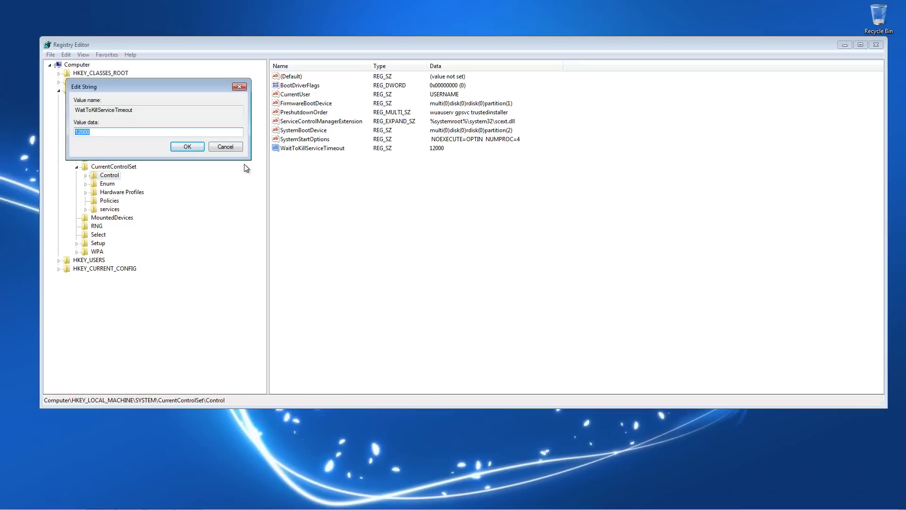
text(4000)
click(187, 146)
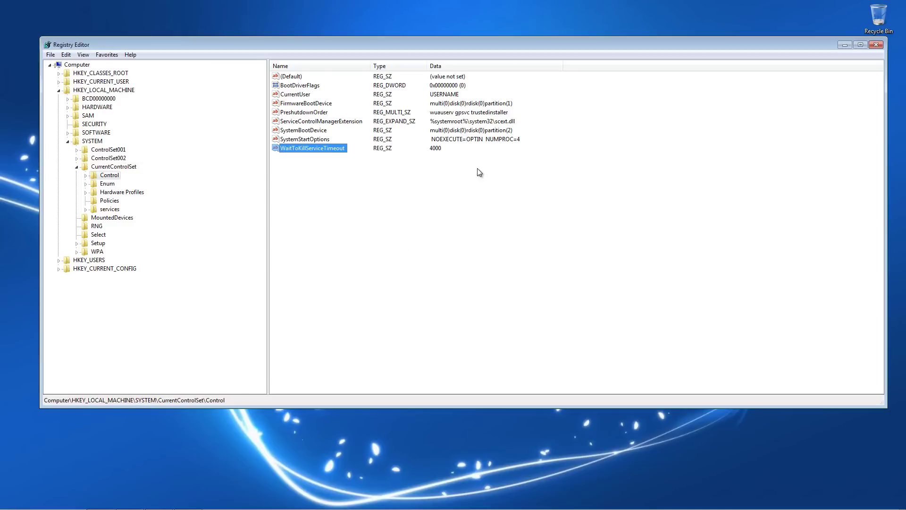
click(437, 150)
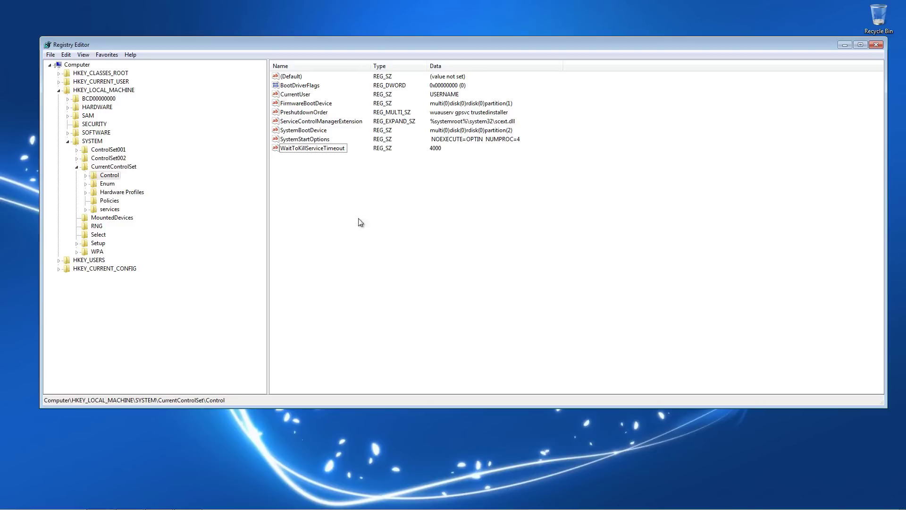
click(327, 150)
click(324, 174)
click(58, 90)
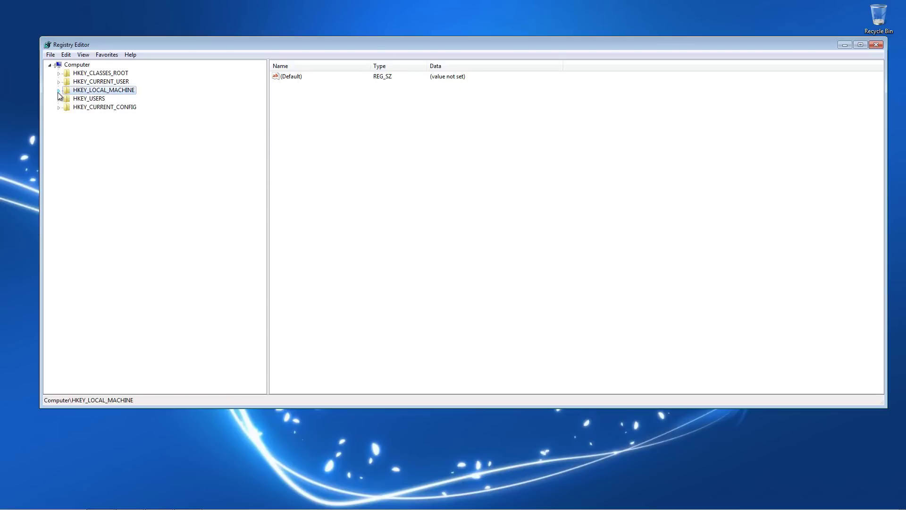
Step: Open the registry key HKEY_CURRENT_USER\Control Panel\Desktop and bring its MenuShowDelay value into view
click(79, 100)
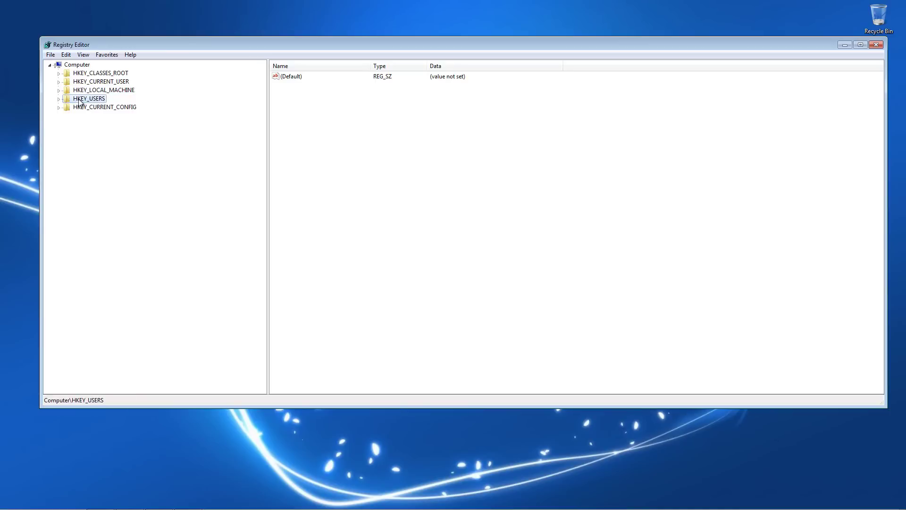
double_click(96, 82)
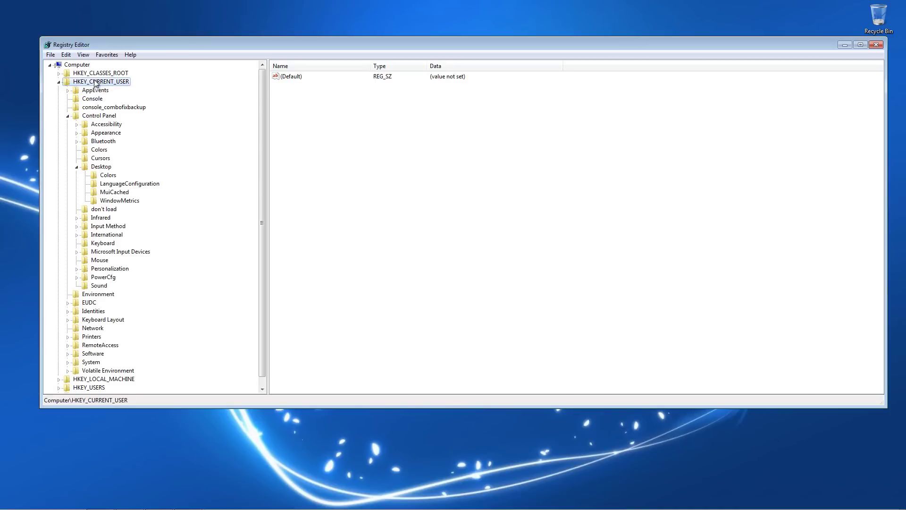
click(87, 118)
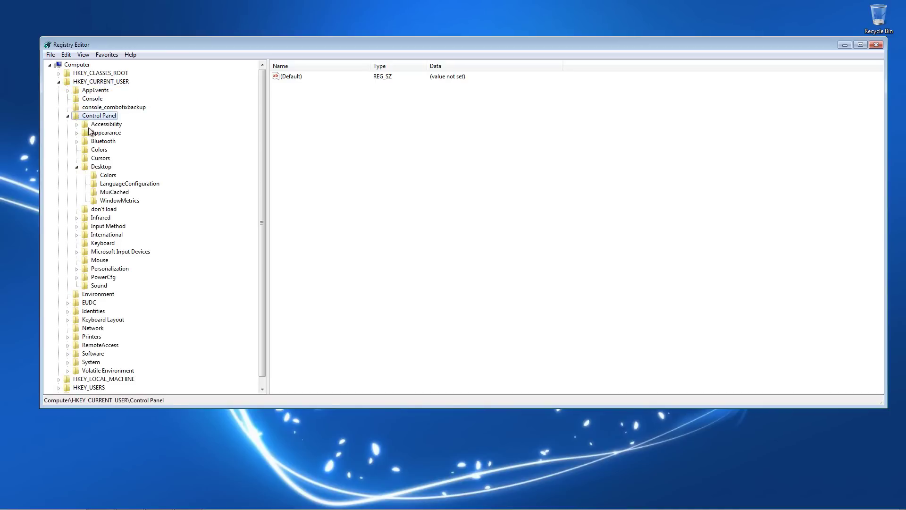
click(98, 168)
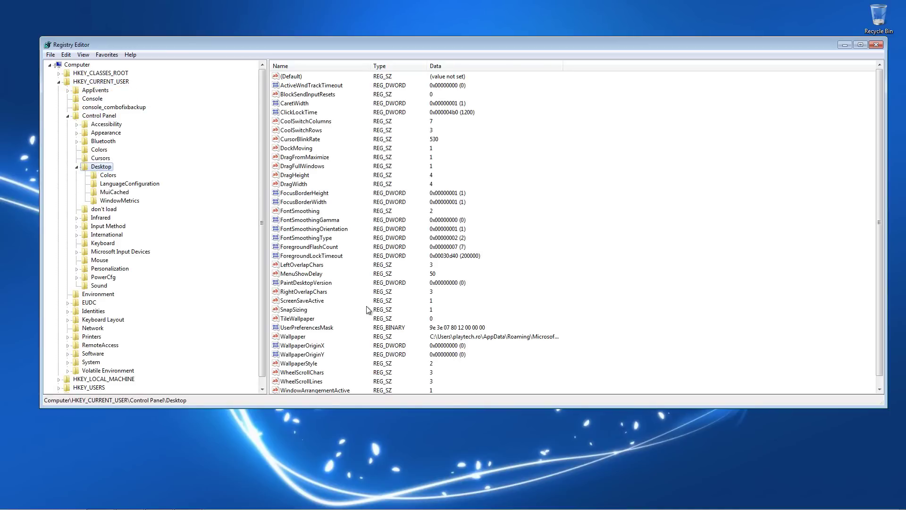
click(326, 282)
scroll(333, 292, down, 1)
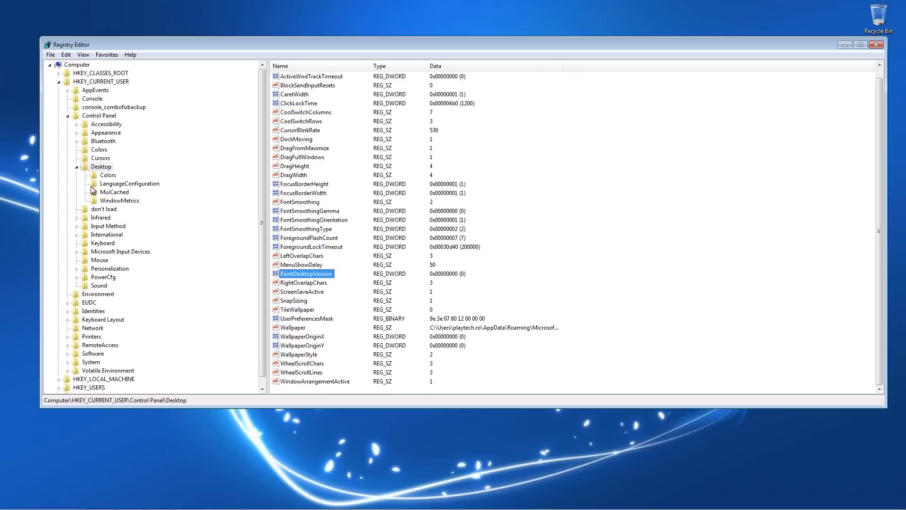
click(98, 168)
scroll(199, 211, down, 1)
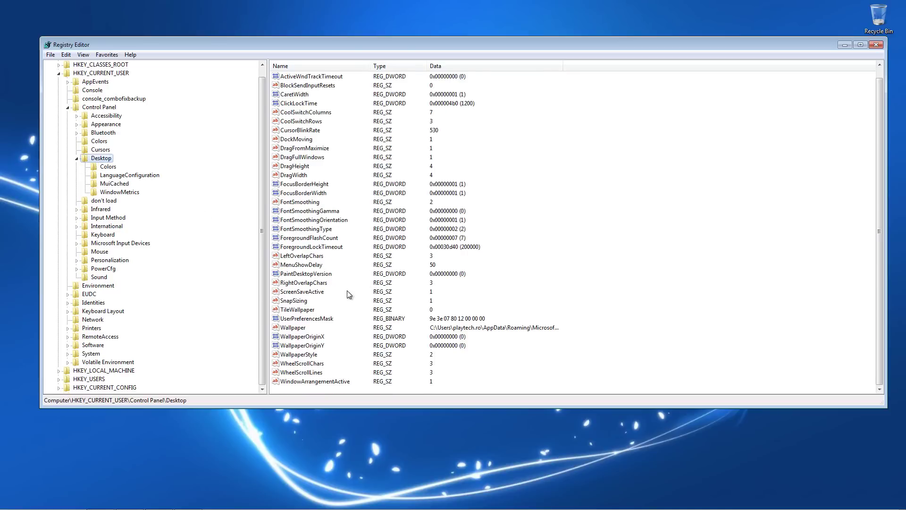
Step: Set the MenuShowDelay value of the Desktop key to 20 and close the Registry Editor
mouse_move(198, 504)
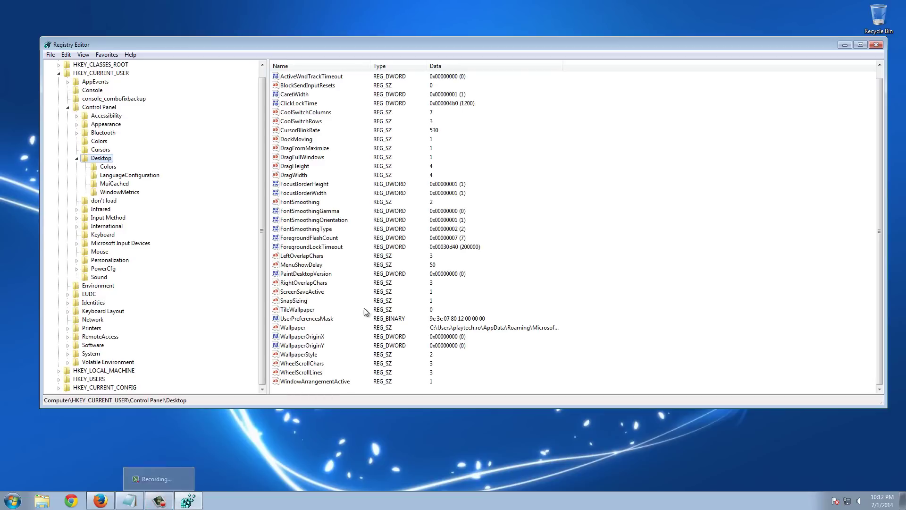
double_click(311, 267)
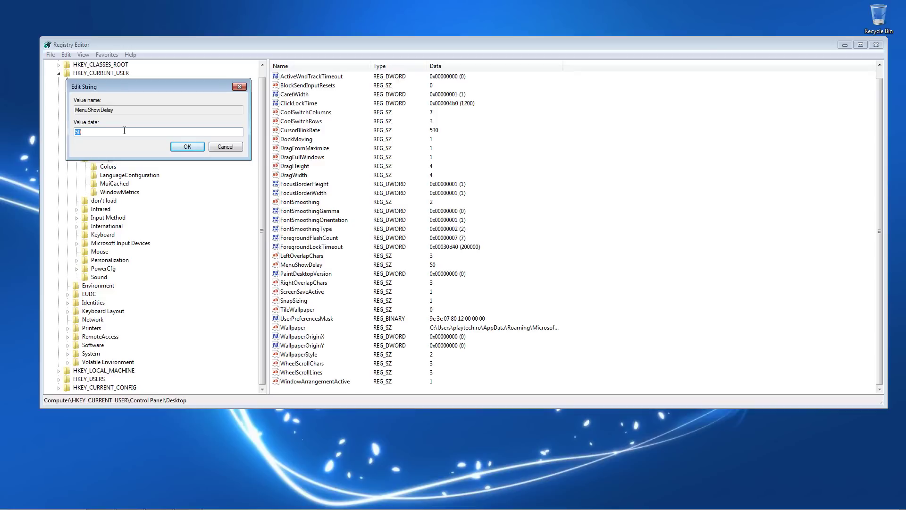
text(20)
click(188, 147)
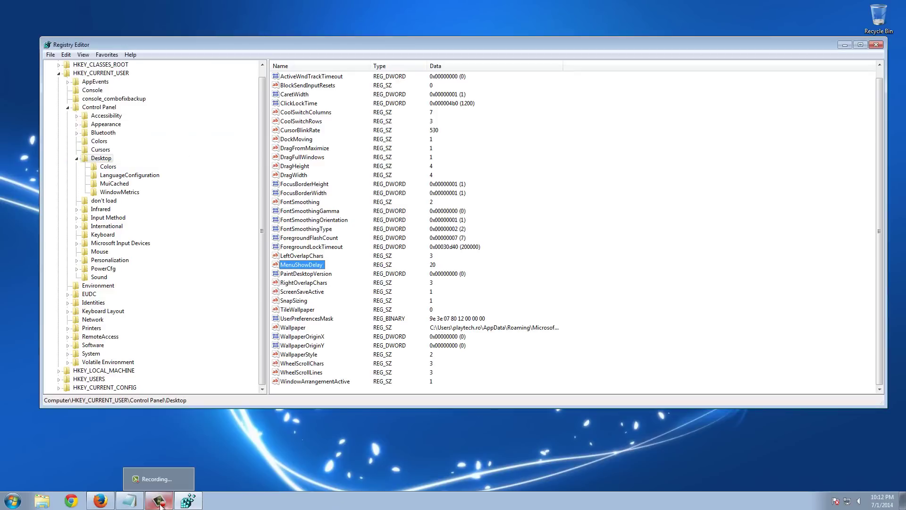
mouse_move(89, 502)
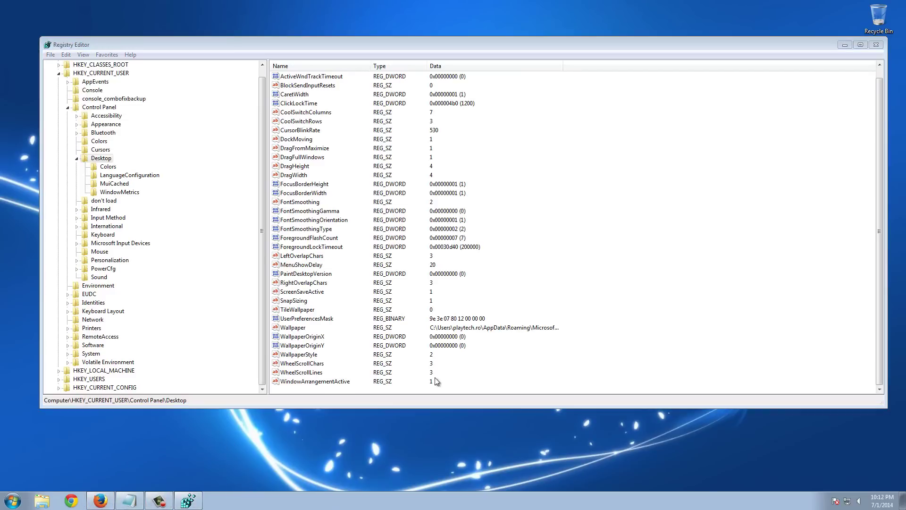
click(873, 45)
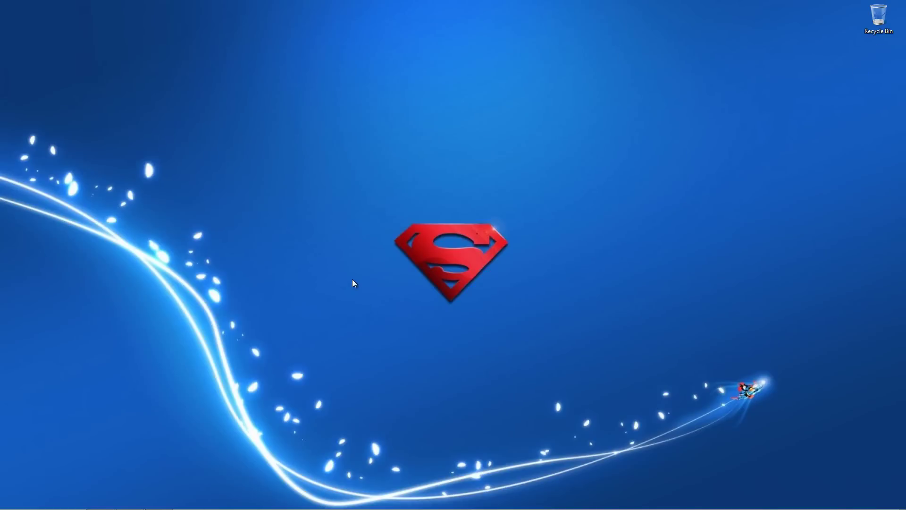
Step: Search for "msconfig", launch System Configuration and show its list of startup items
click(11, 502)
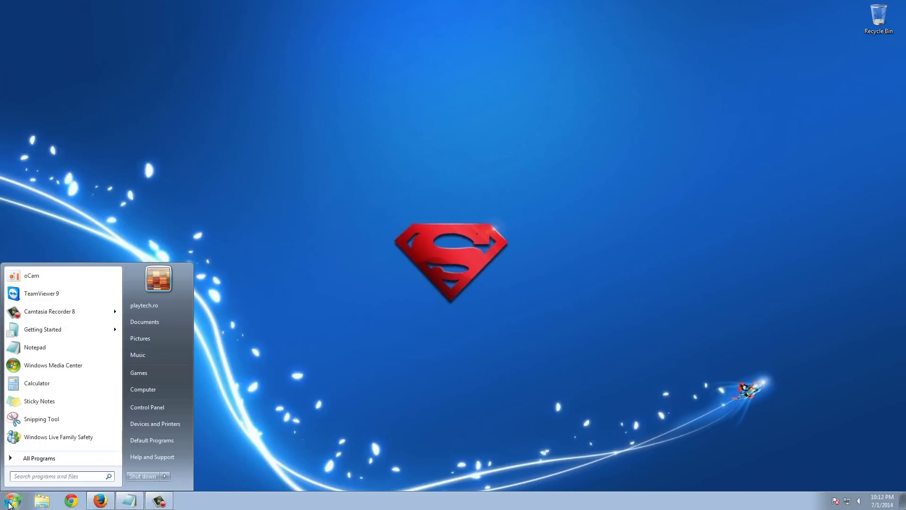
text(msconfig)
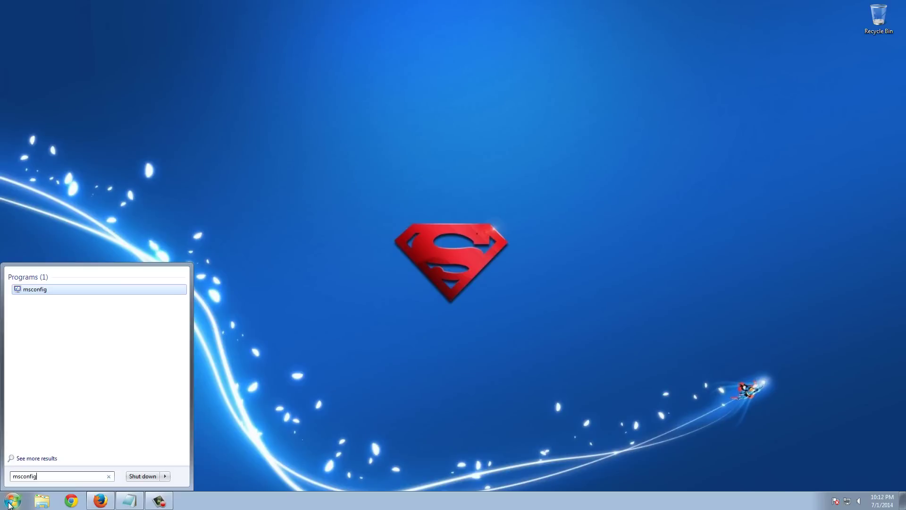
key(Return)
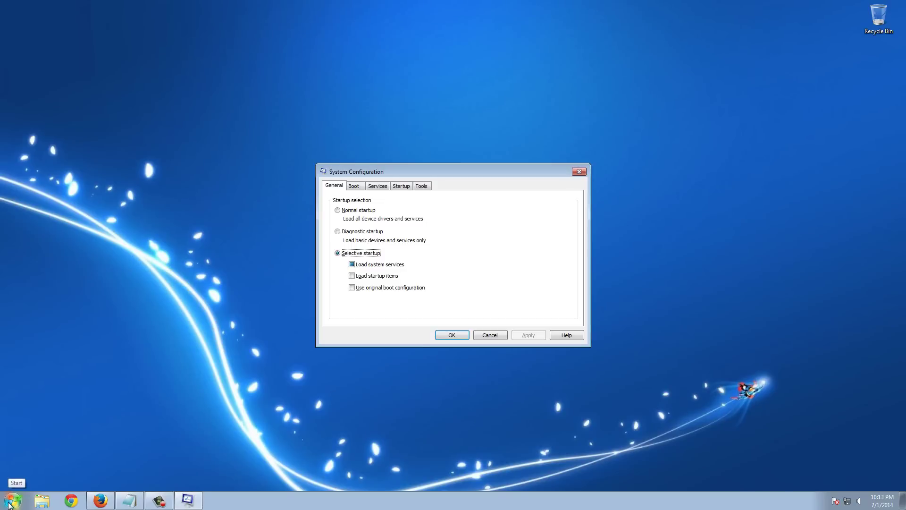
click(408, 186)
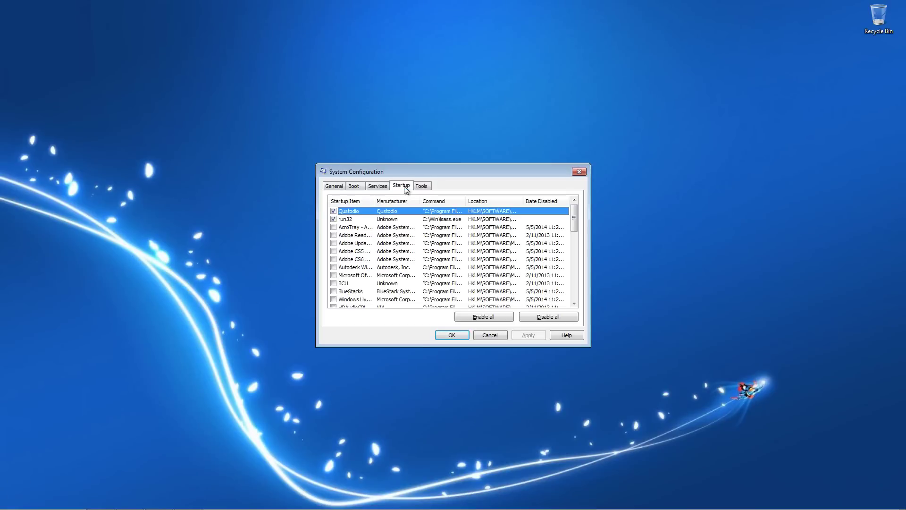
Step: Set the number of processors to 4 in the advanced boot options for Windows 7
click(357, 187)
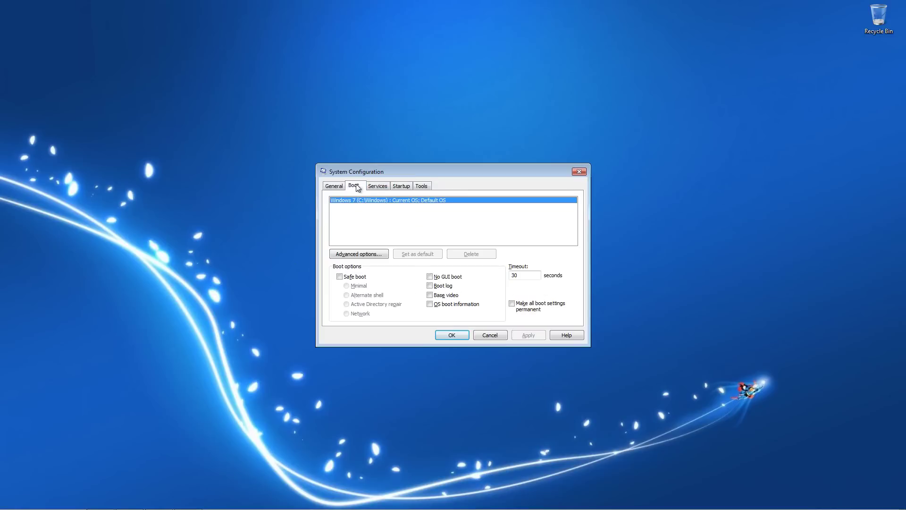
click(359, 255)
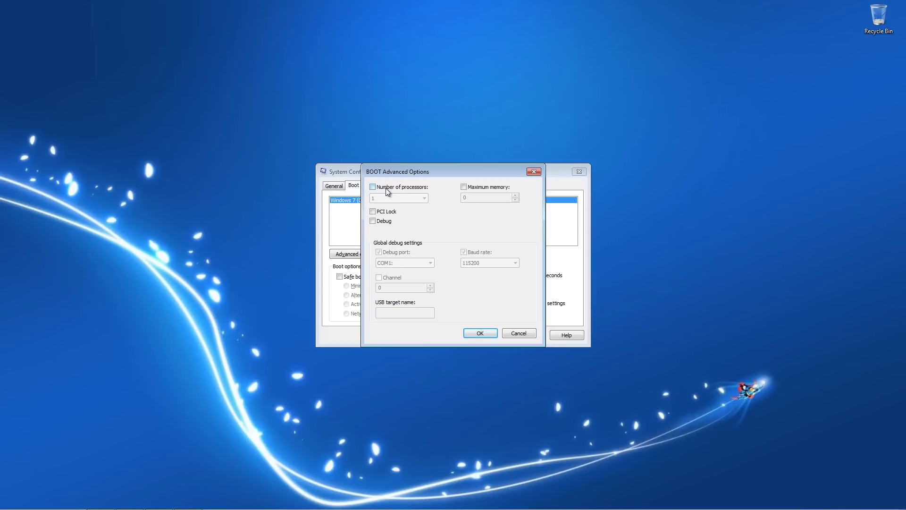
click(379, 189)
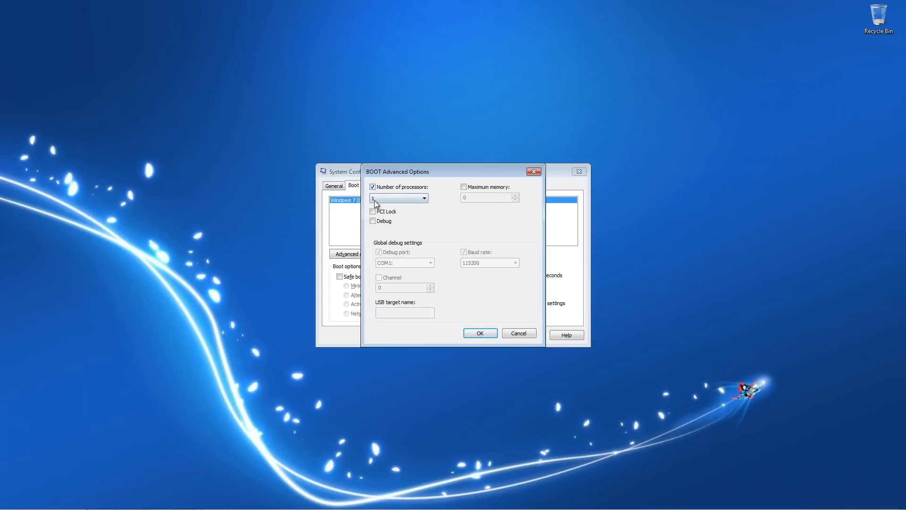
click(389, 196)
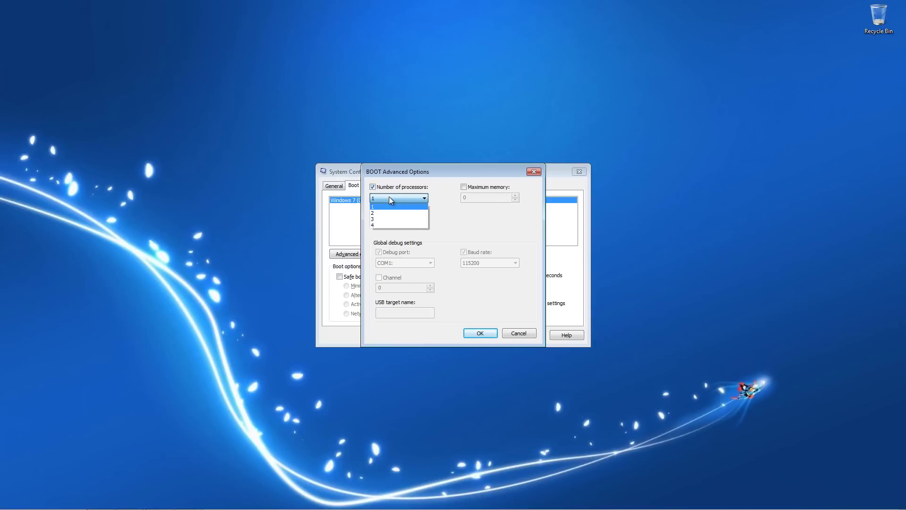
click(385, 224)
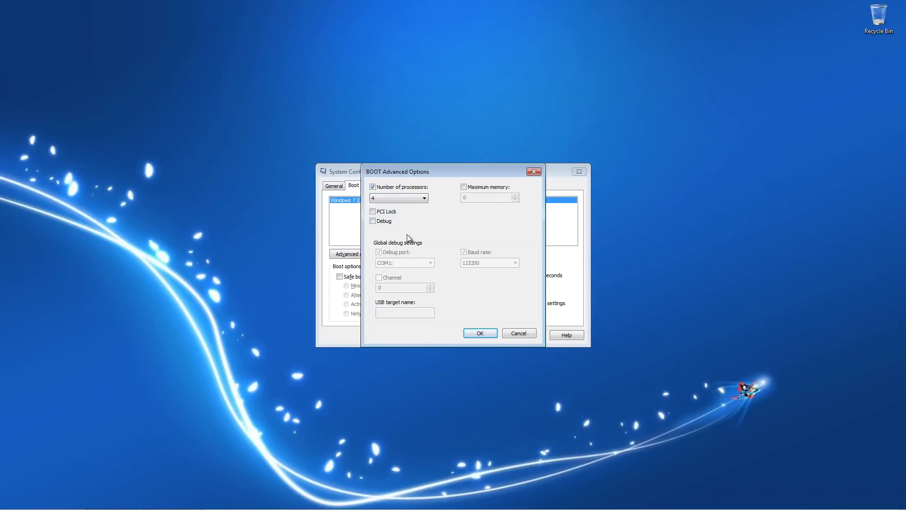
click(480, 333)
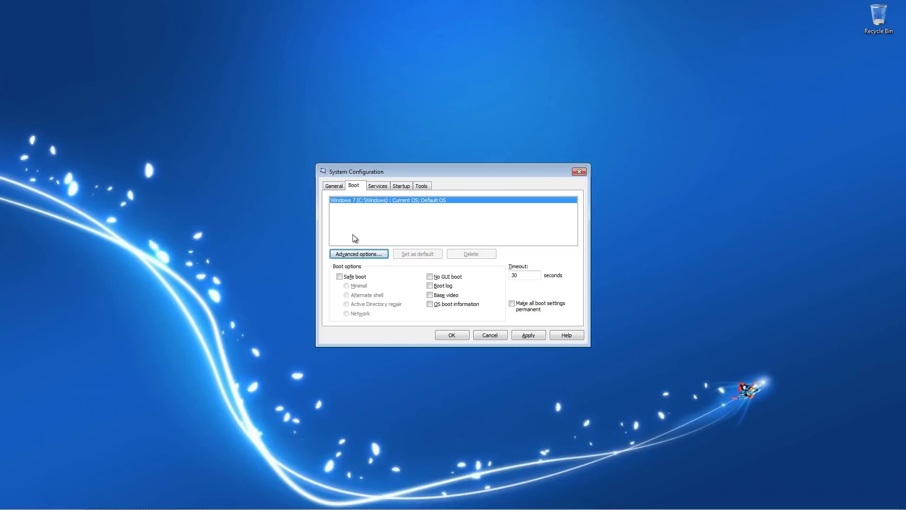
Step: Review the processor setting once more in the advanced boot options and return to the boot settings
click(409, 219)
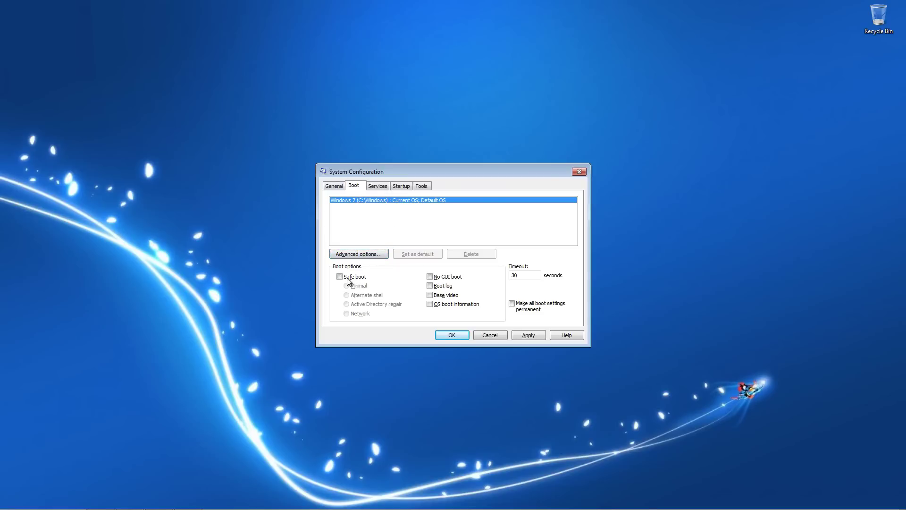
click(373, 255)
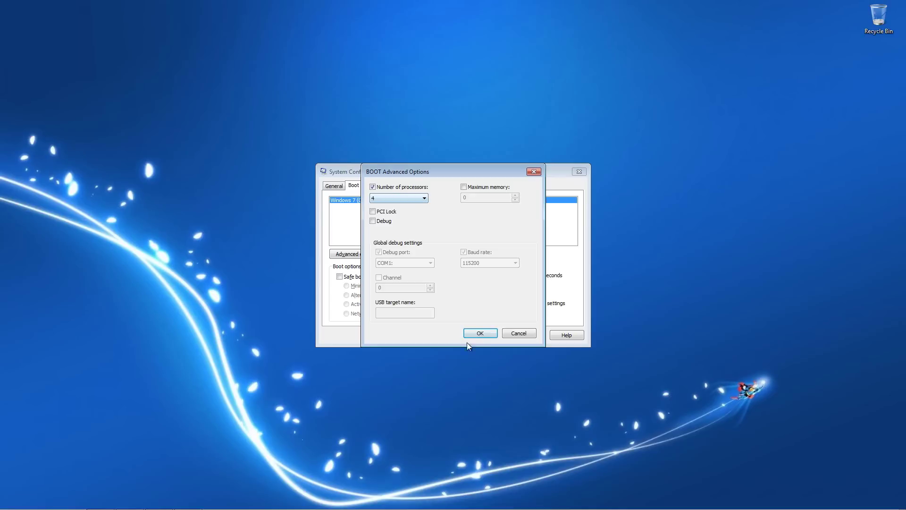
click(481, 332)
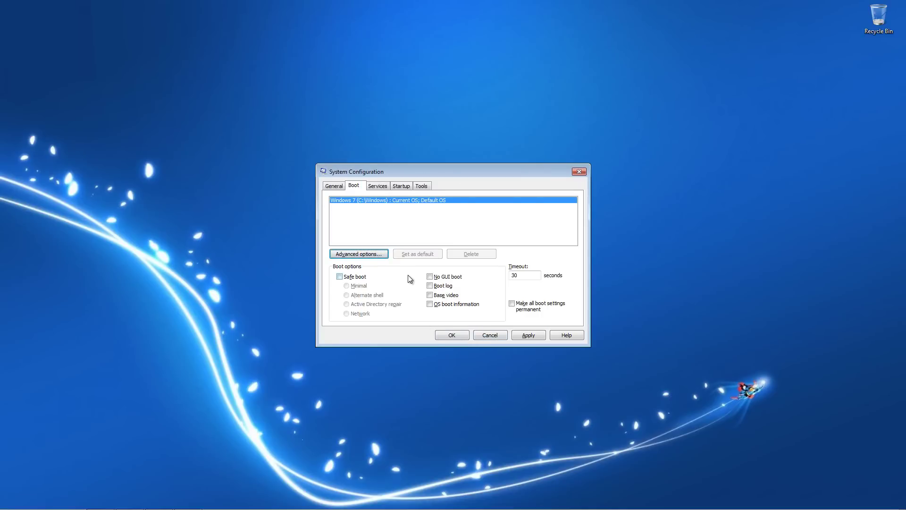
Step: Enable No GUI boot, apply the boot settings and exit System Configuration without restarting
click(433, 279)
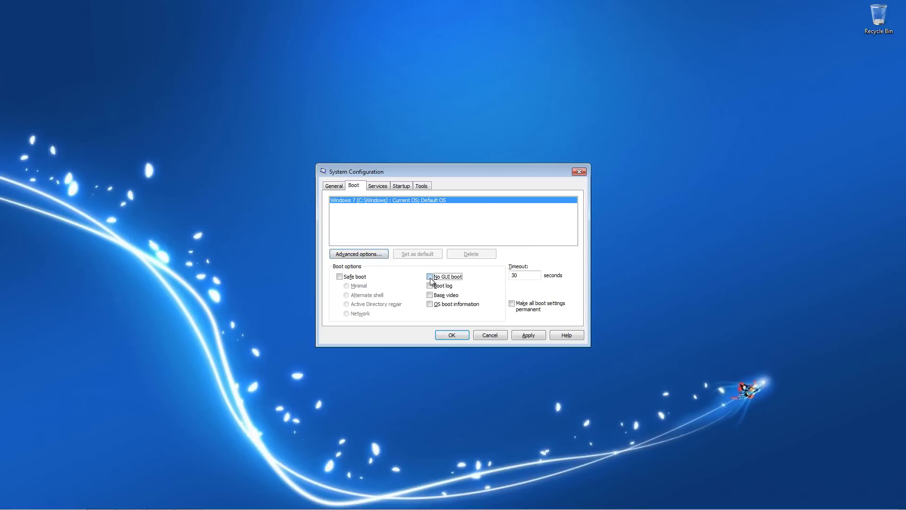
click(533, 334)
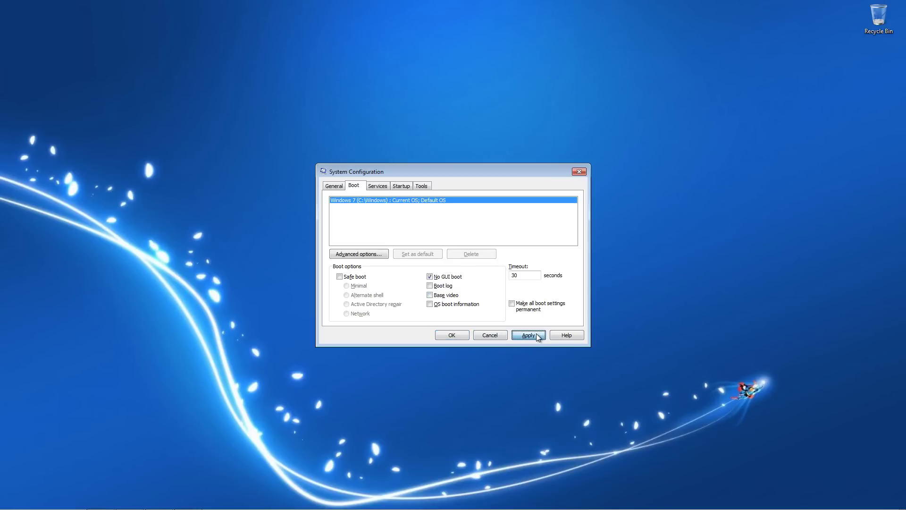
click(452, 336)
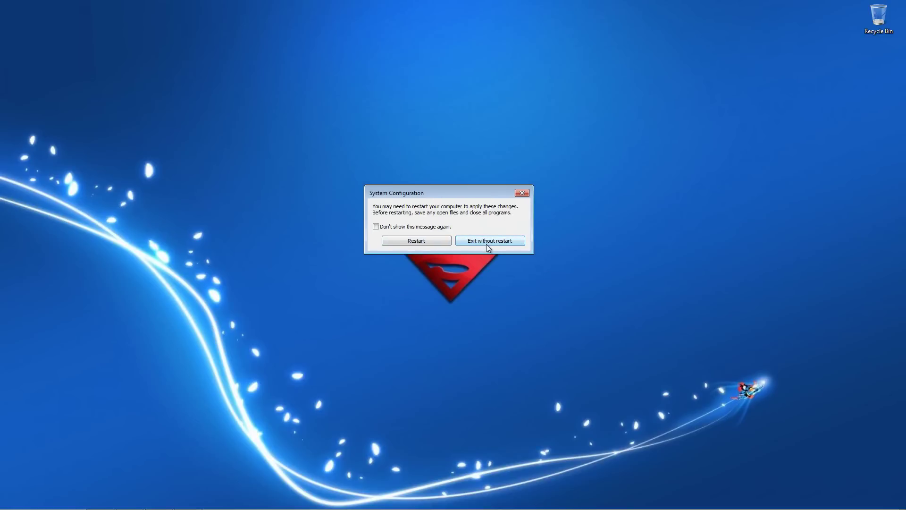
click(461, 241)
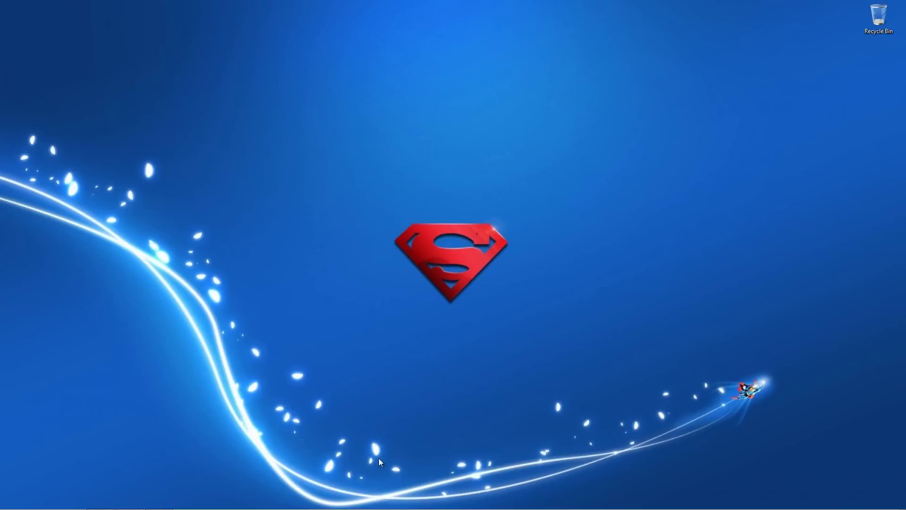
Step: Search for "services.msc" among the programs and launch the Services console
mouse_move(14, 507)
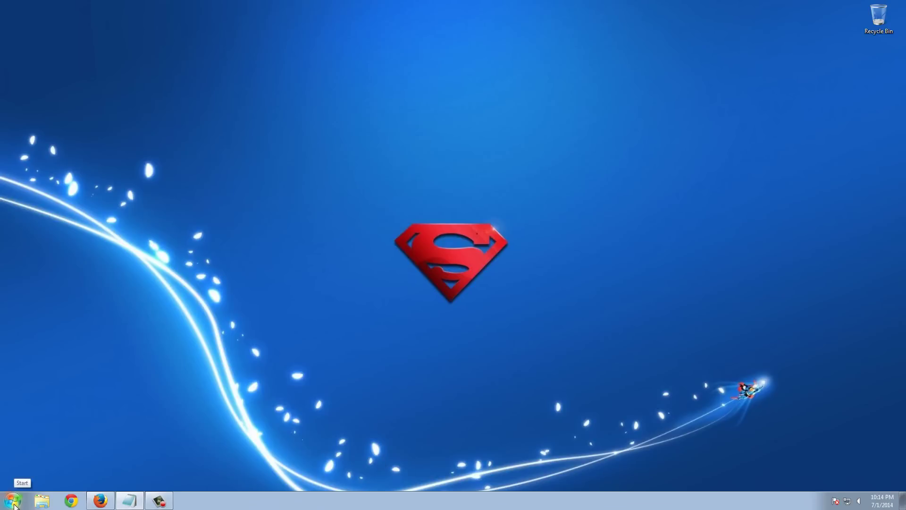
click(14, 507)
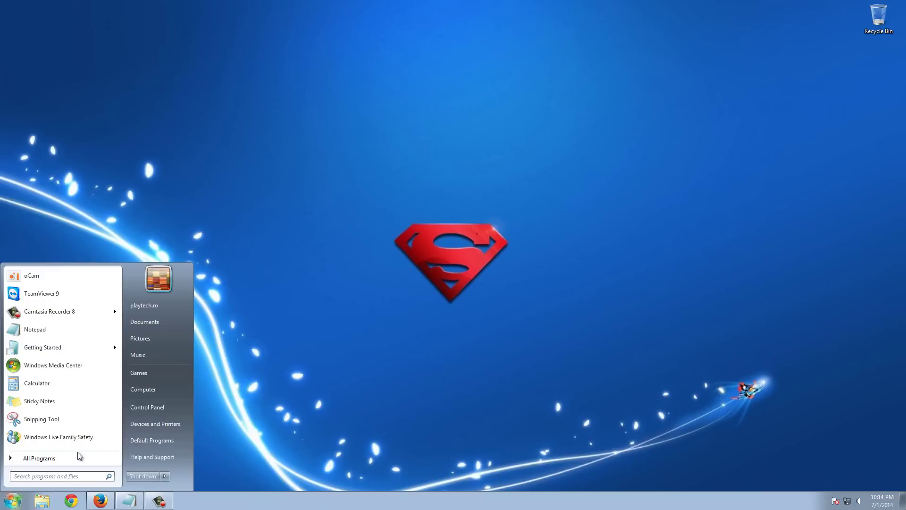
text(s)
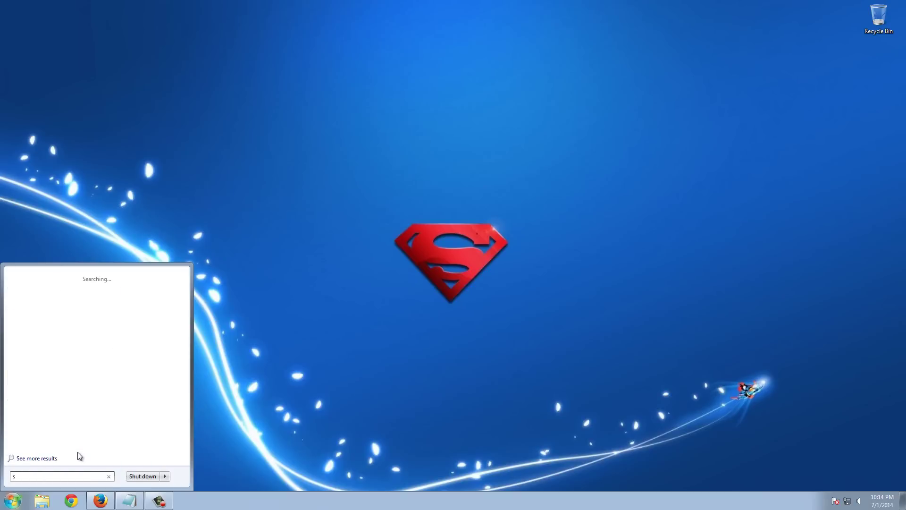
text(ervices.msc)
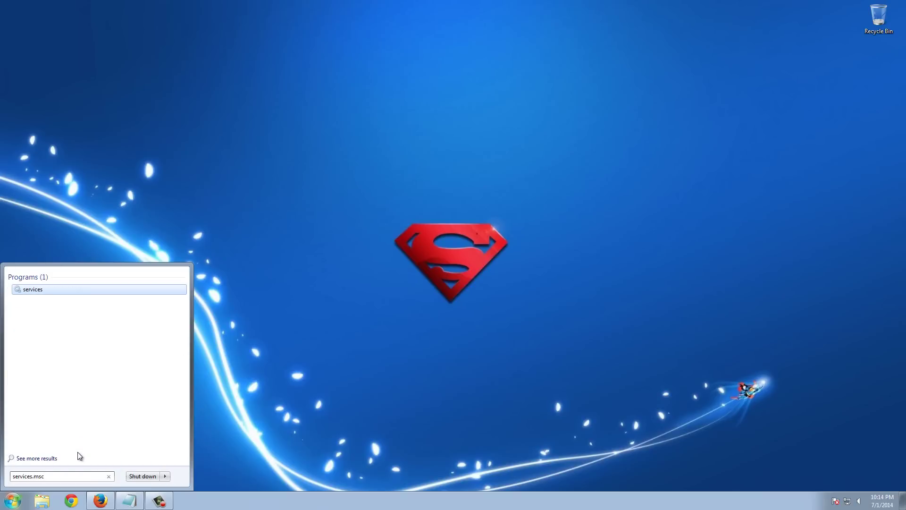
key(Return)
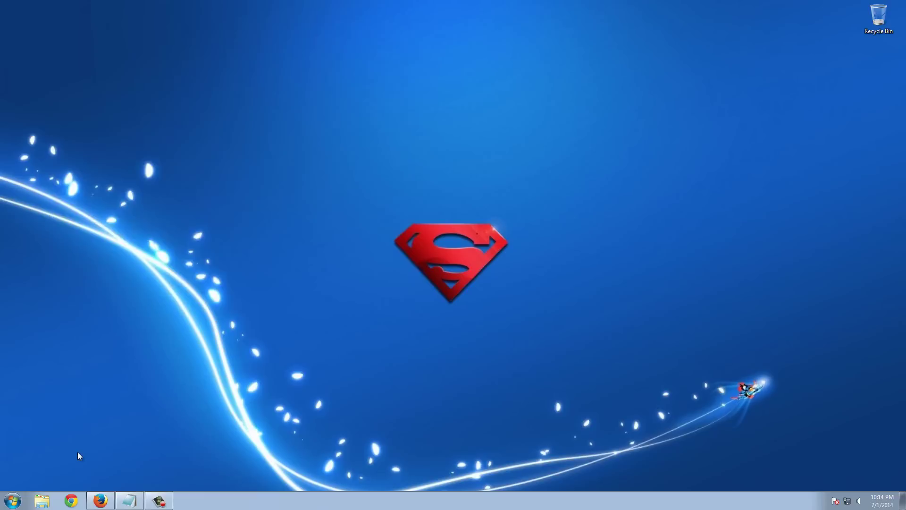
Step: Enlarge the Services window and widen the Startup Type column so its entries are fully readable
drag(420, 309, 748, 464)
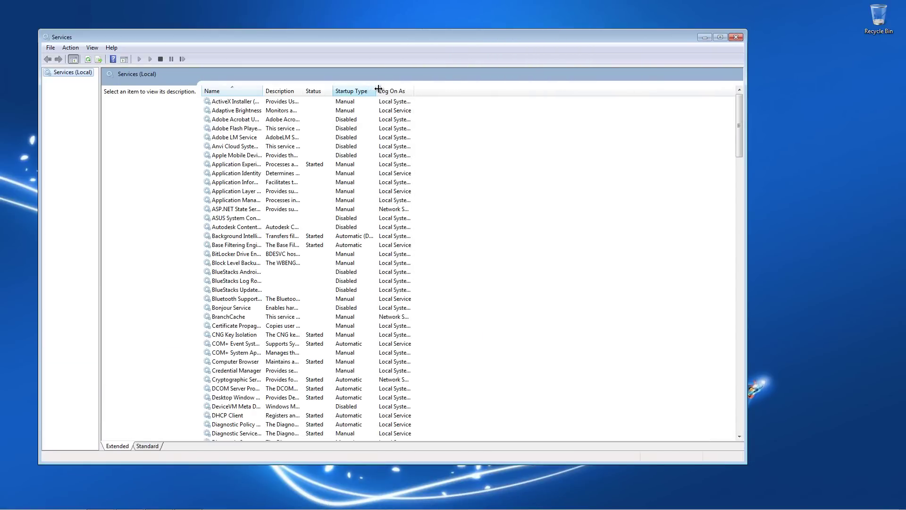
drag(376, 90, 498, 90)
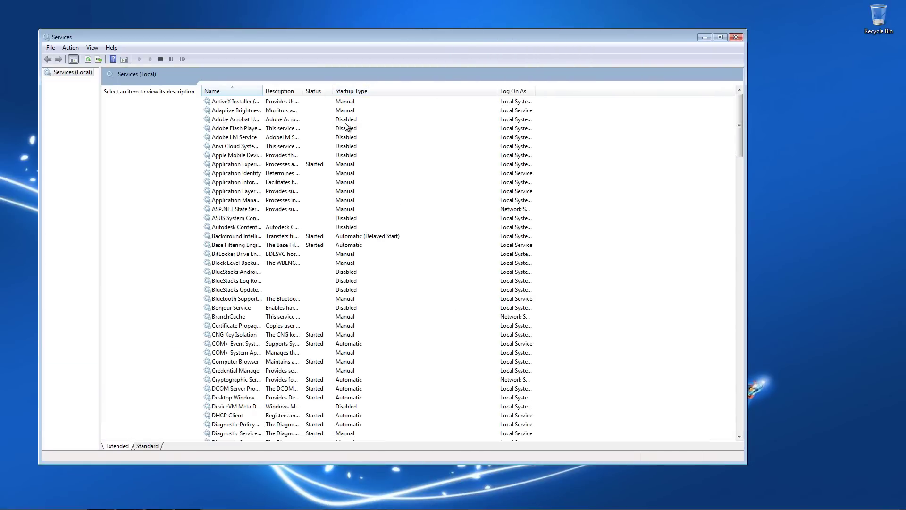
Step: Review the descriptions of the Background Intelligent Transfer Service, Application Experience and Base Filtering Engine services
click(368, 239)
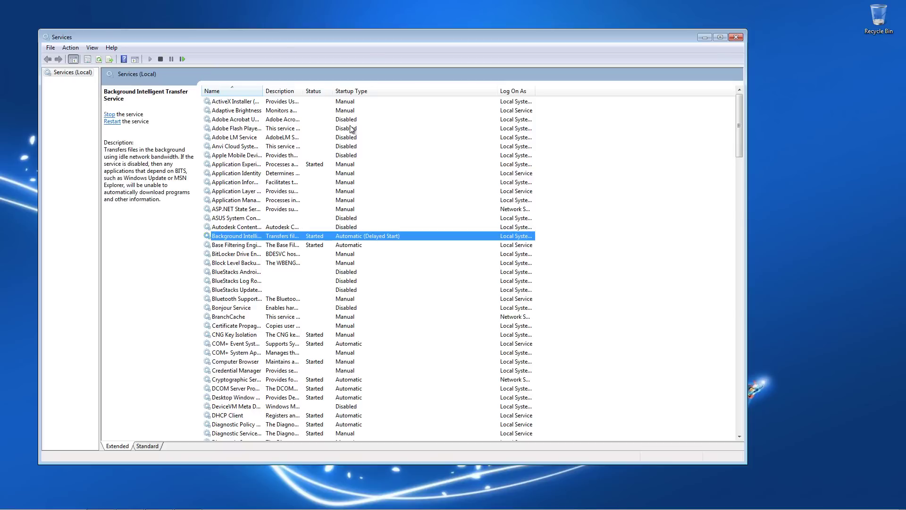
scroll(302, 122, down, 1)
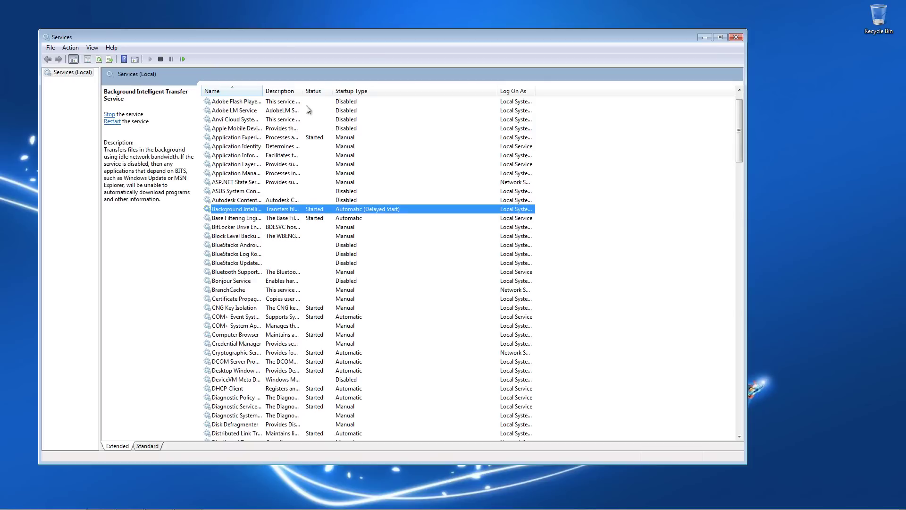
click(316, 138)
click(314, 209)
click(314, 218)
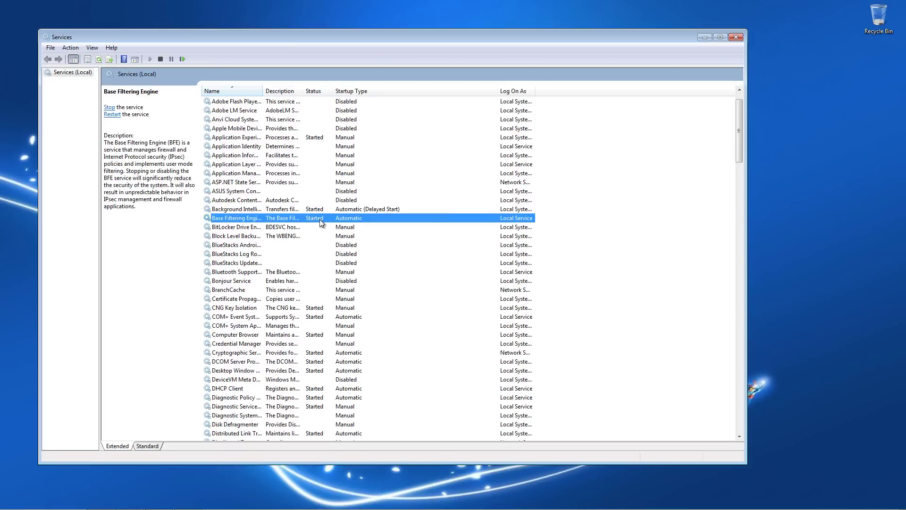
Step: Widen the Description column and review the CNG Key Isolation and COM+ Event System services
drag(303, 89, 464, 90)
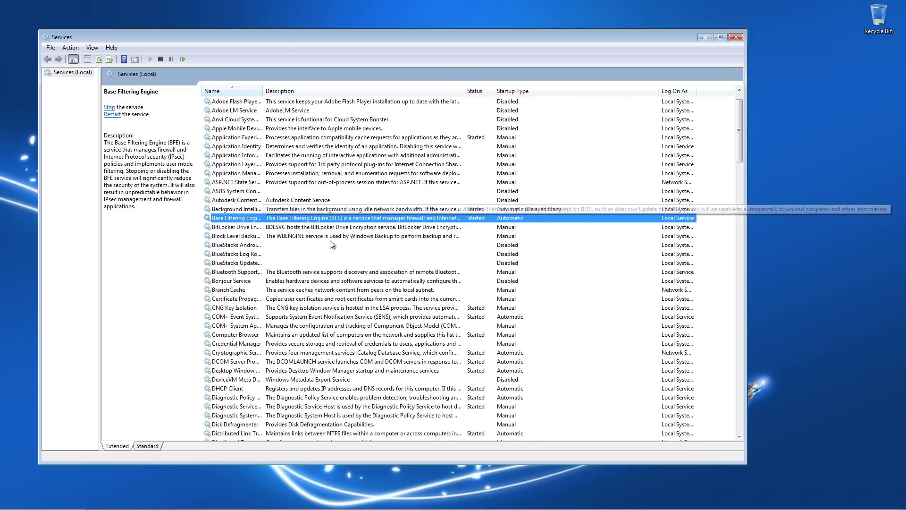
click(373, 310)
click(377, 320)
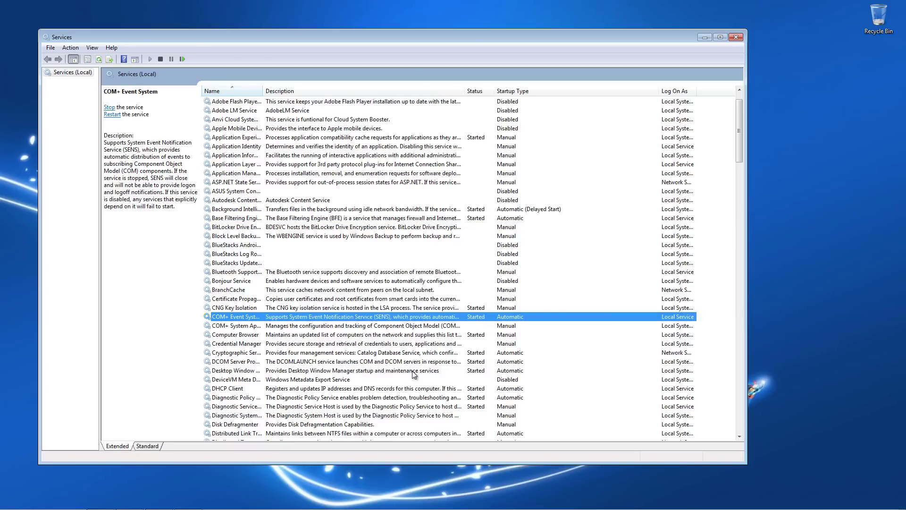
Step: Inspect the properties of the DCOM Server Process Launcher service without changing them and exit the Services console
click(426, 364)
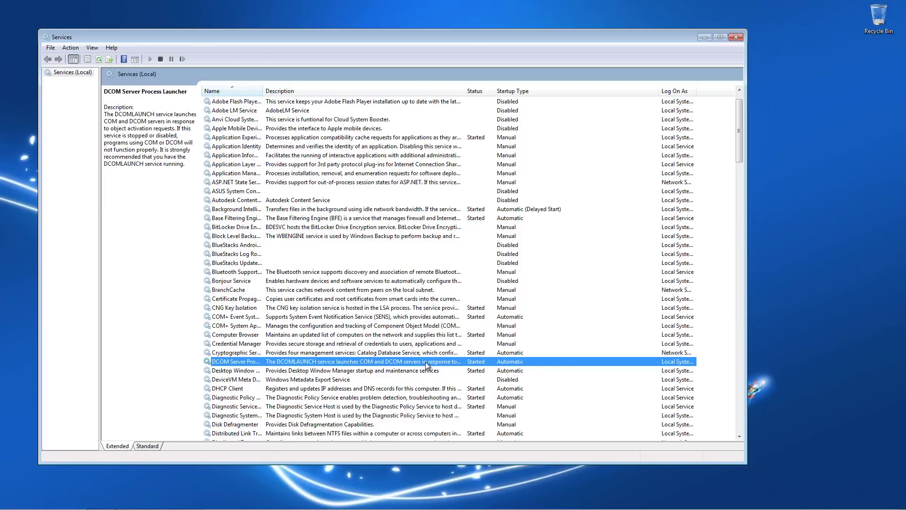
double_click(427, 364)
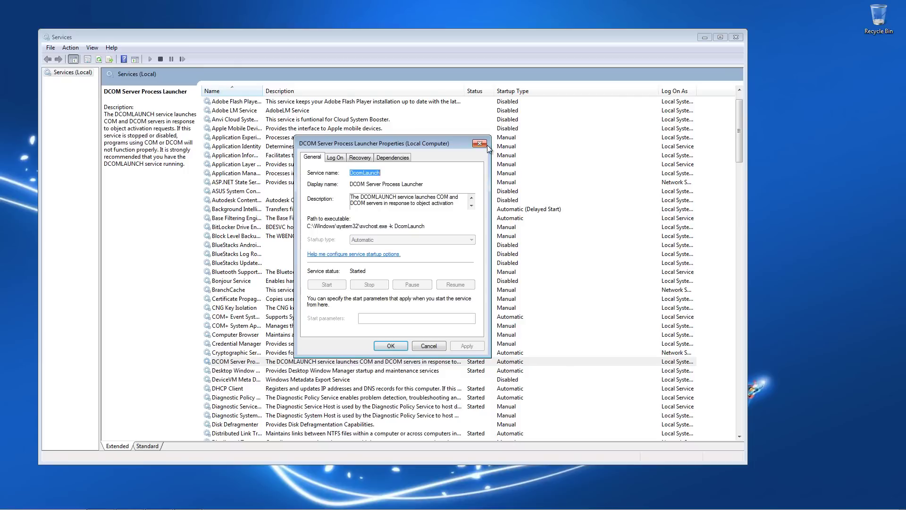
click(486, 145)
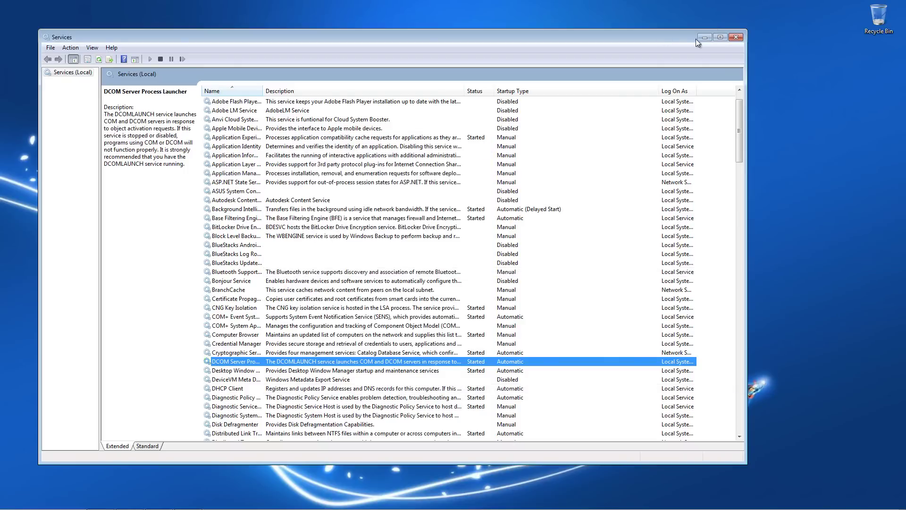
click(736, 36)
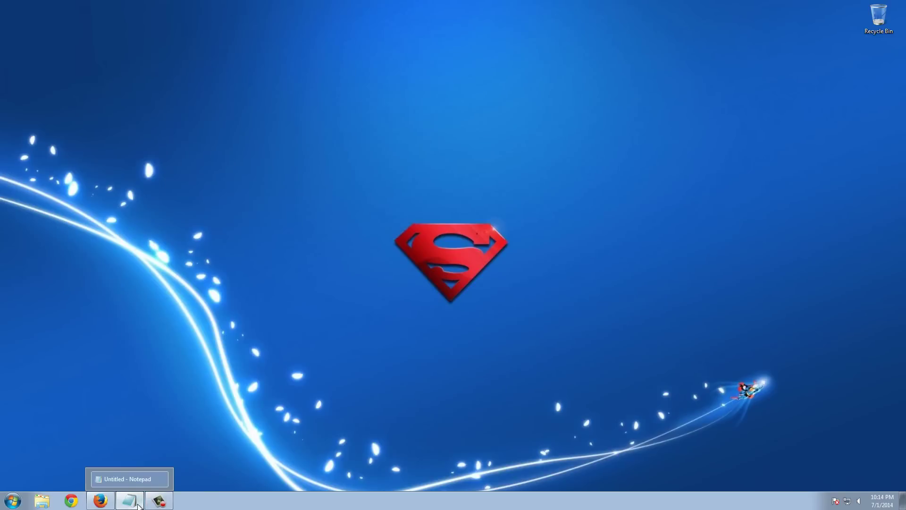
Step: Switch to the untitled Notepad document, shift its window aside and copy the line GodMode.{ED7BA470-8E54-465E-825C-99712043E01C}
click(138, 506)
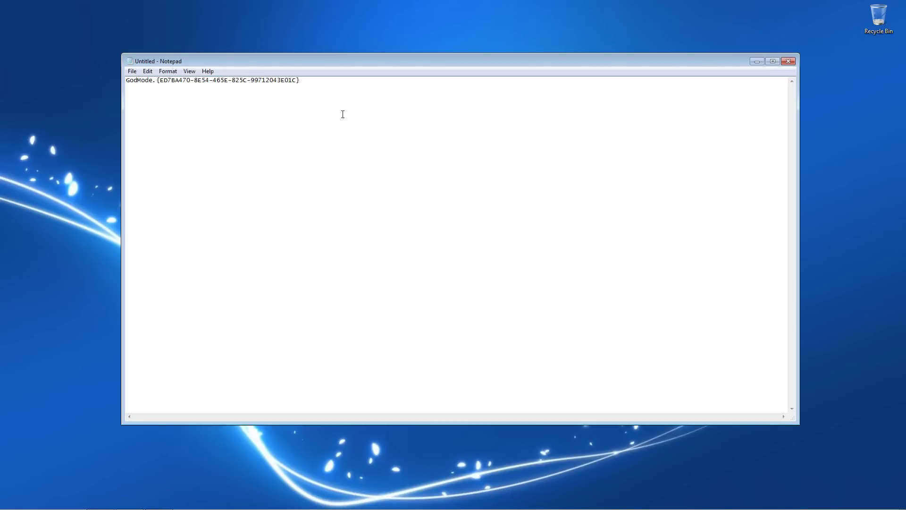
drag(326, 81, 111, 79)
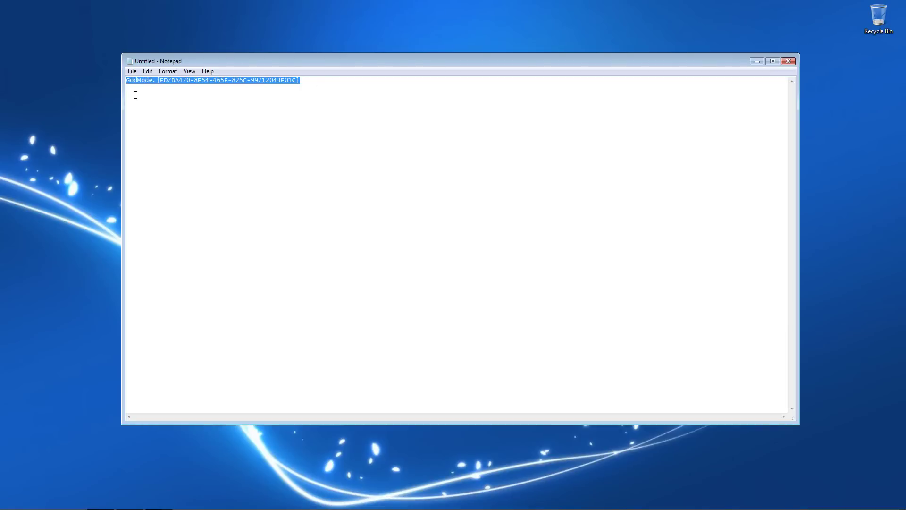
click(270, 114)
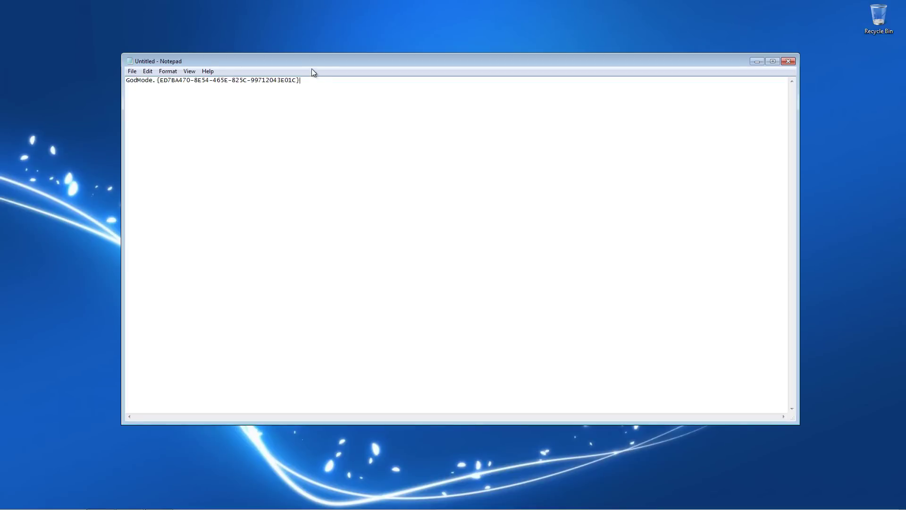
drag(322, 61, 274, 82)
click(197, 79)
drag(197, 80, 180, 89)
key(ctrl+c)
click(232, 81)
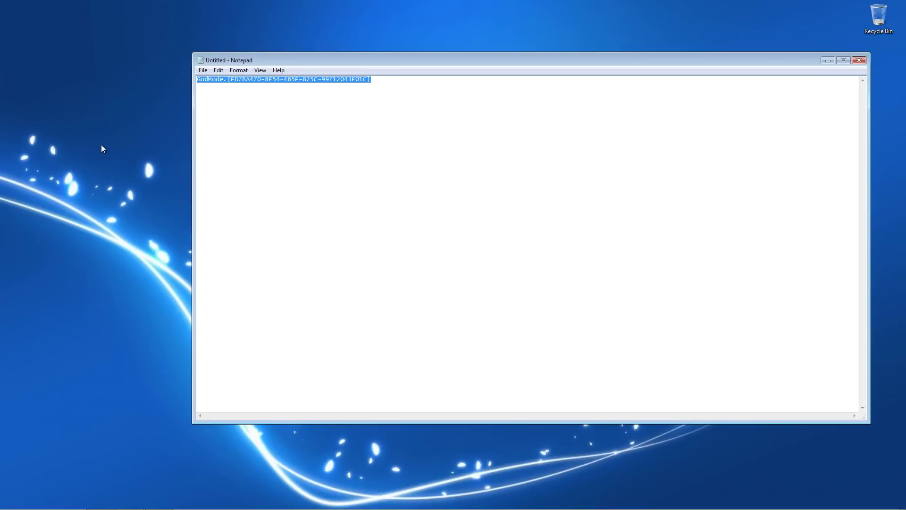
Step: Create a desktop folder named GodMode.{ED7BA470-8E54-465E-825C-99712043E01C}, minimize Notepad and place the folder above the wallpaper's central logo
right_click(94, 126)
mouse_move(130, 209)
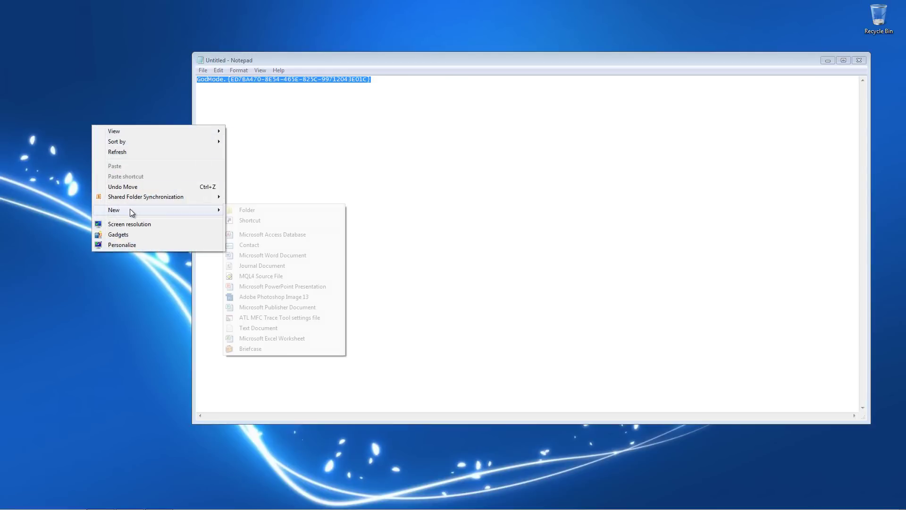
click(254, 209)
key(ctrl+v)
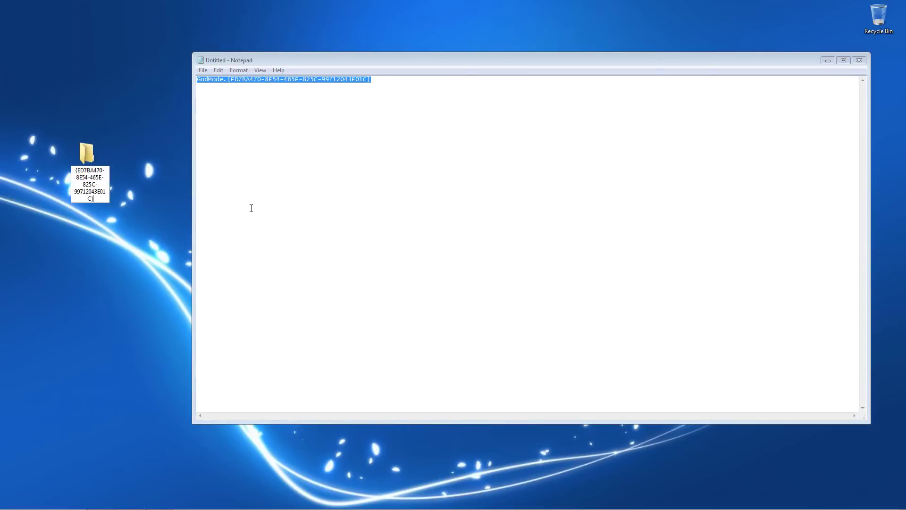
key(Return)
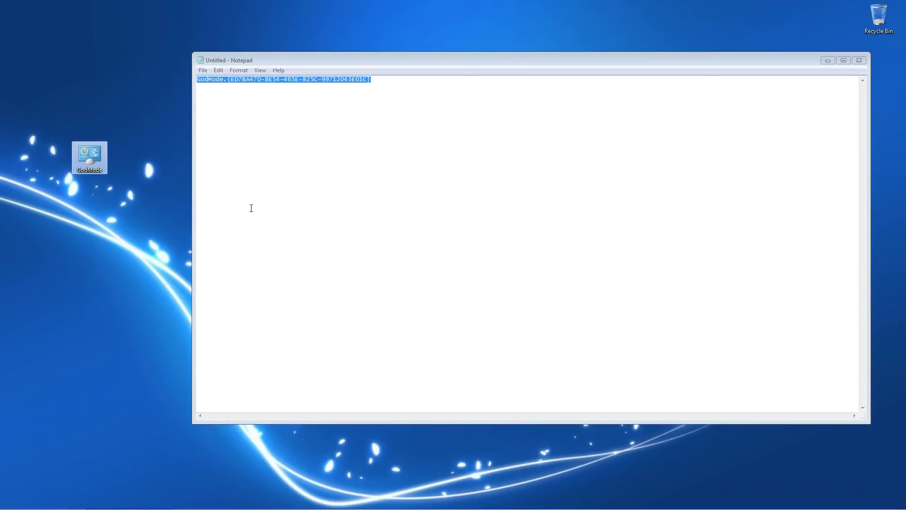
click(823, 61)
drag(90, 158, 488, 154)
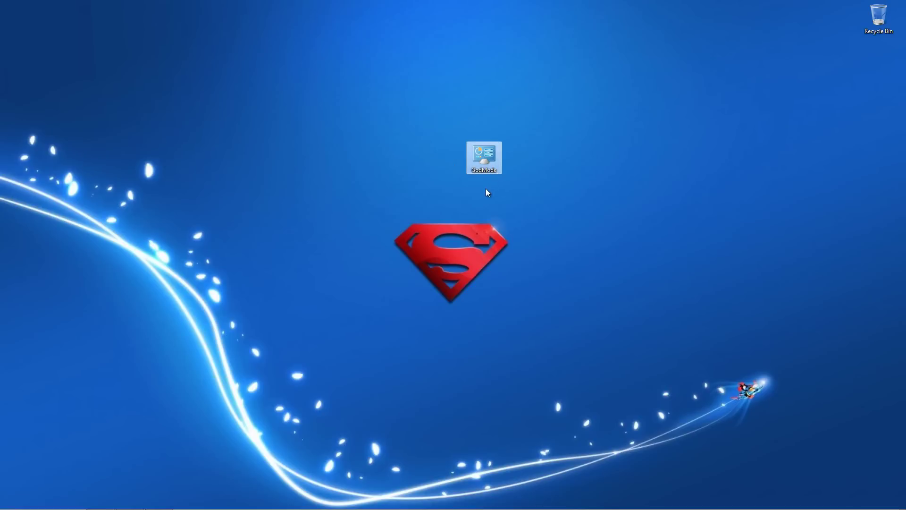
Step: Open the GodMode folder in a maximized window, browse its settings down to Region and Language, and close it
double_click(491, 154)
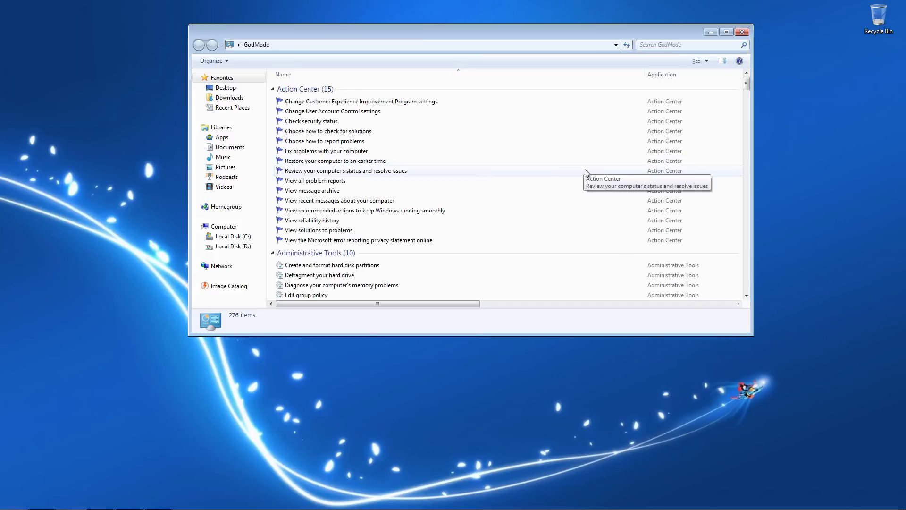
double_click(586, 36)
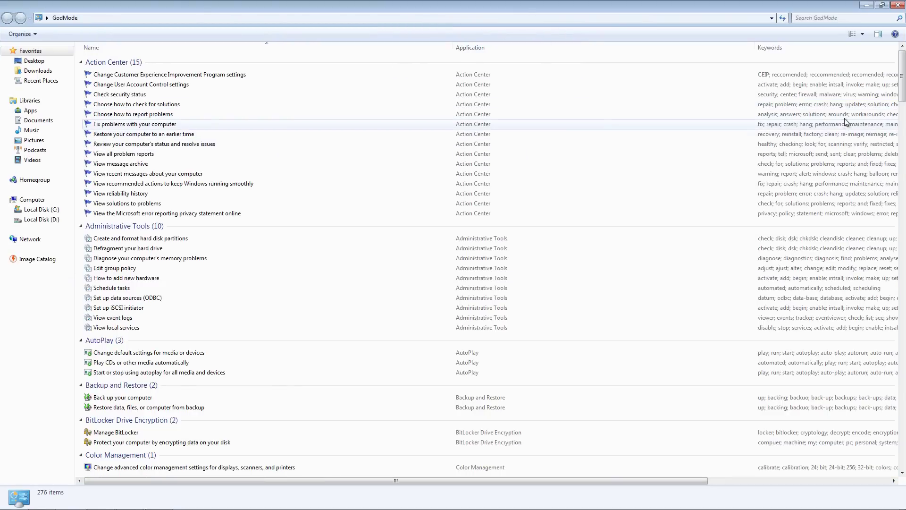
drag(903, 78, 904, 332)
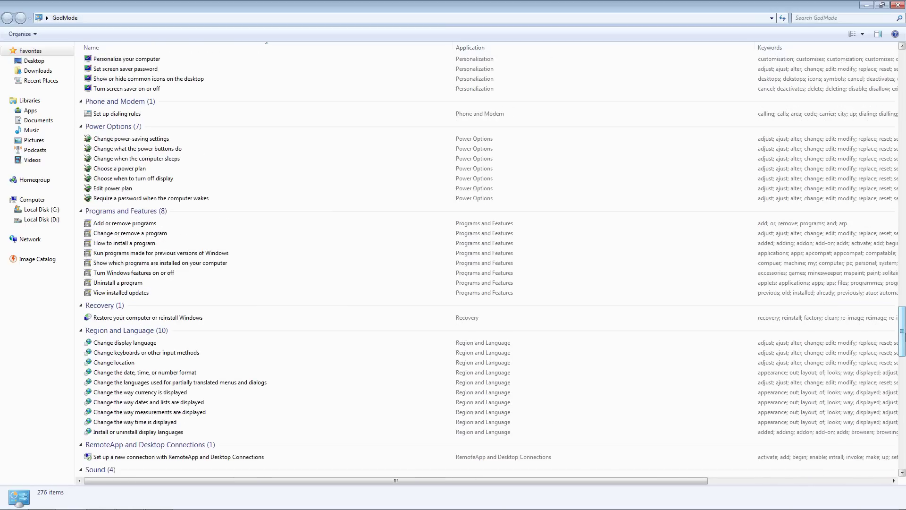
click(898, 5)
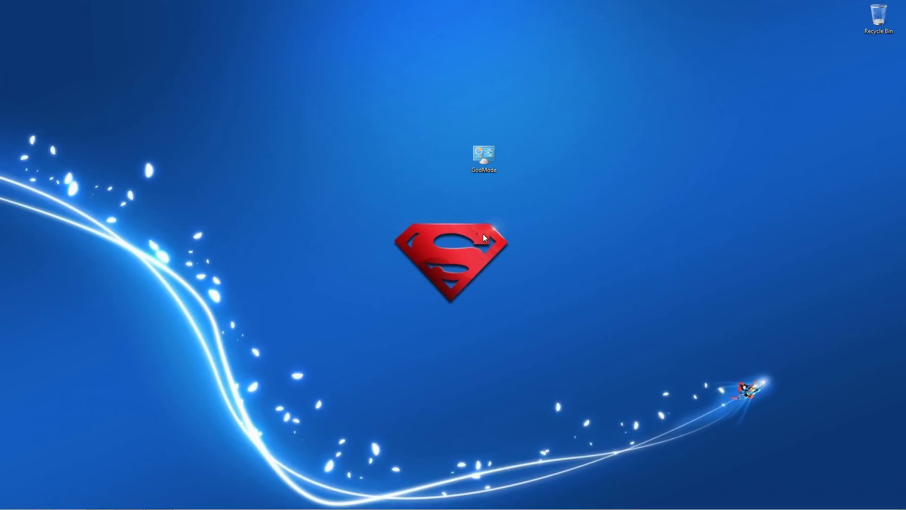